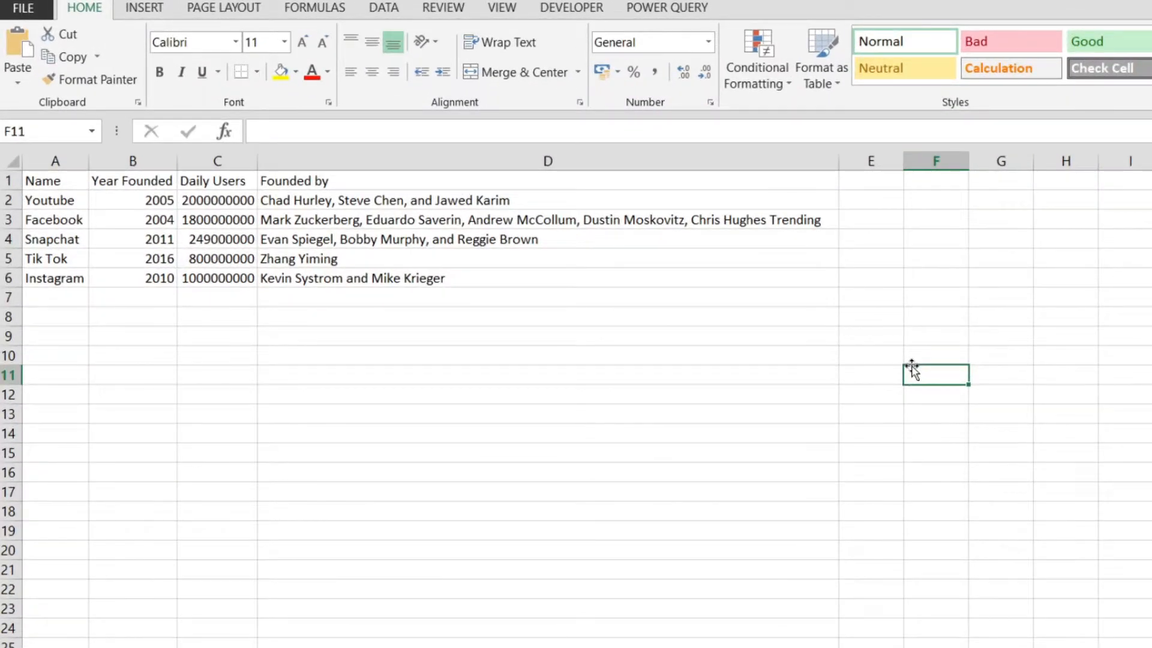
Examine the Name, Year Founded, Daily Users and Founded by columns of the social media data
key(Up)
key(Left)
key(Left)
key(Up)
key(Up)
key(Left)
key(Left)
key(Up)
key(Up)
key(Up)
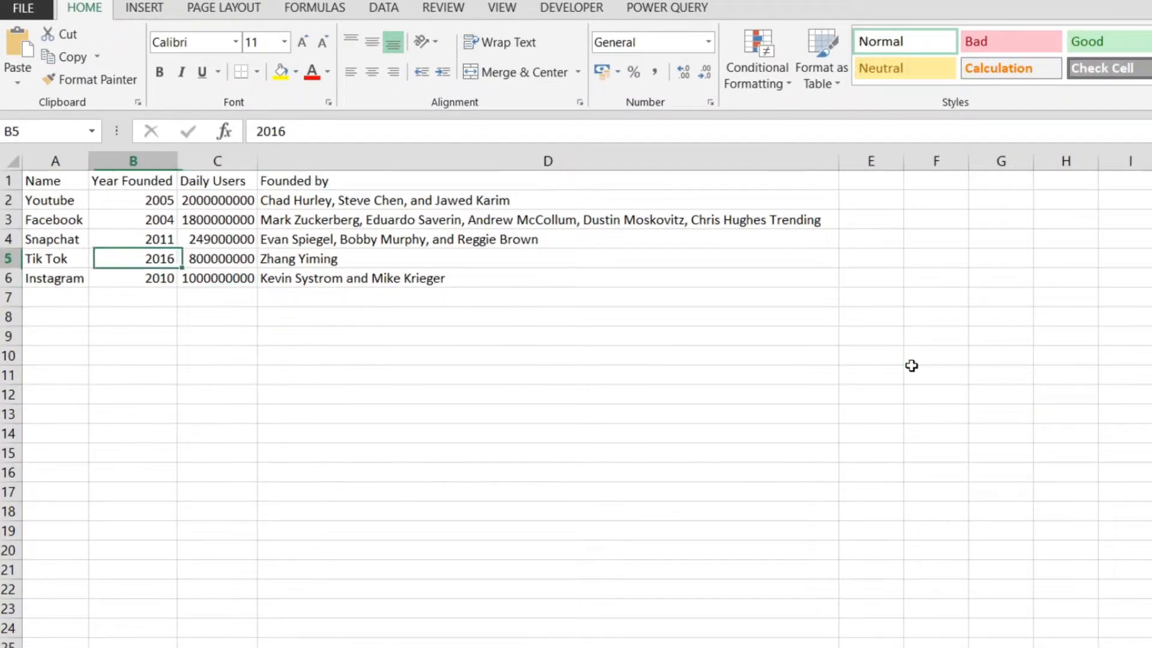
key(Left)
key(Up)
key(Up)
key(Up)
key(Up)
key(ctrl+shift+Down)
key(Right)
key(ctrl+shift+Down)
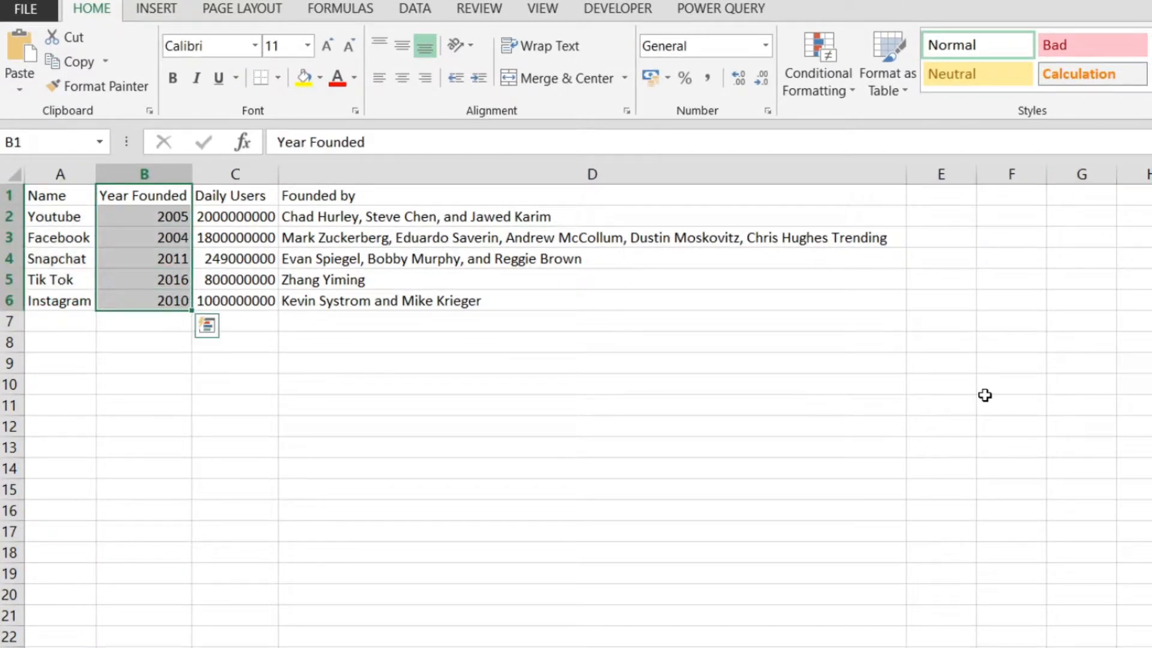
key(Right)
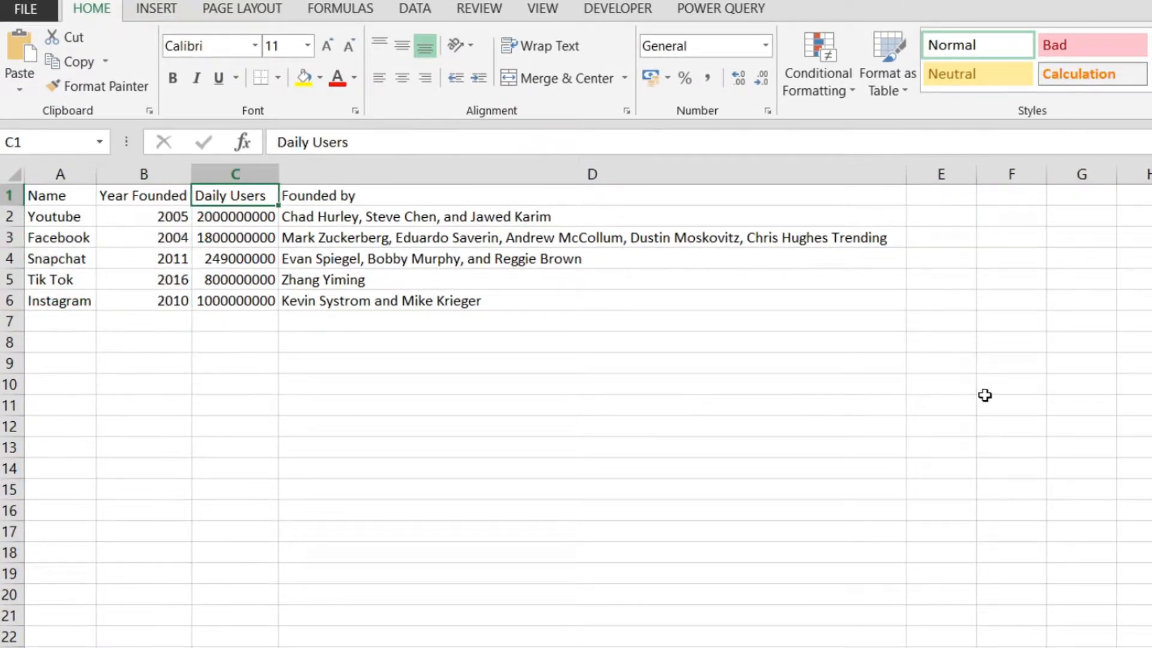
key(Right)
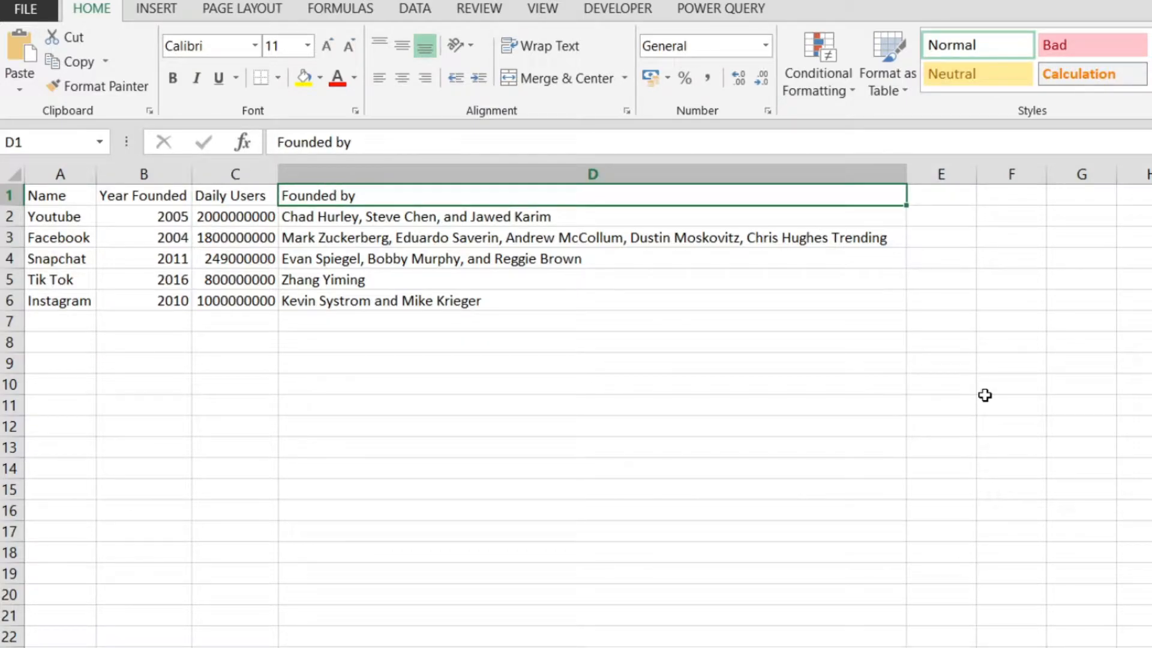
click(257, 384)
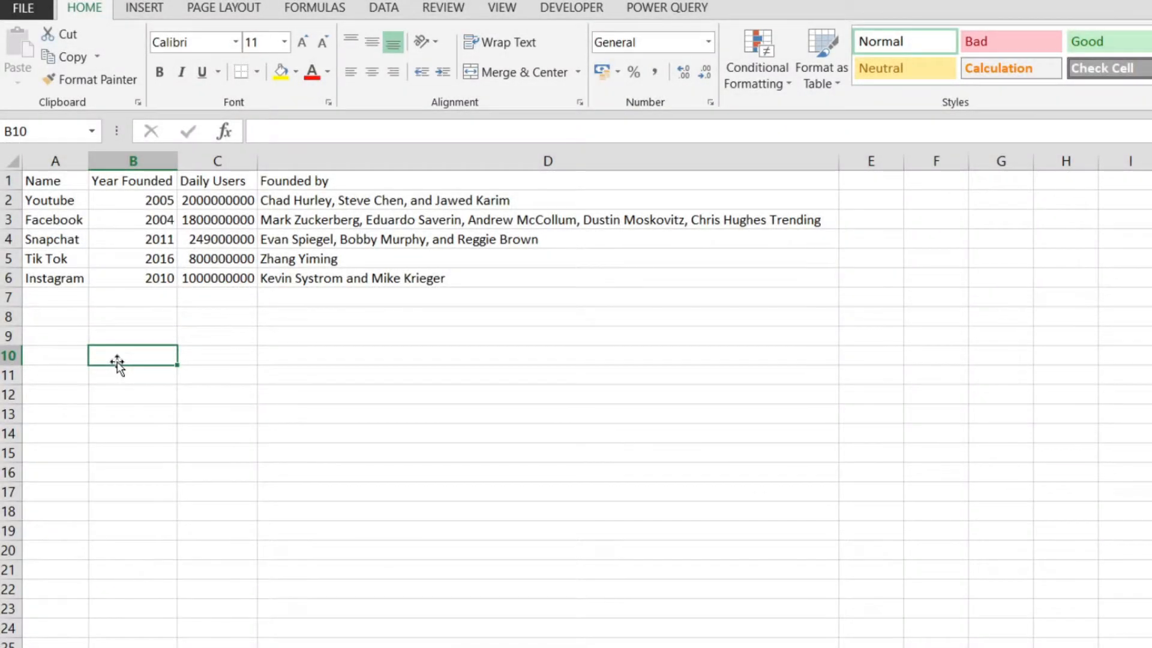
click(144, 8)
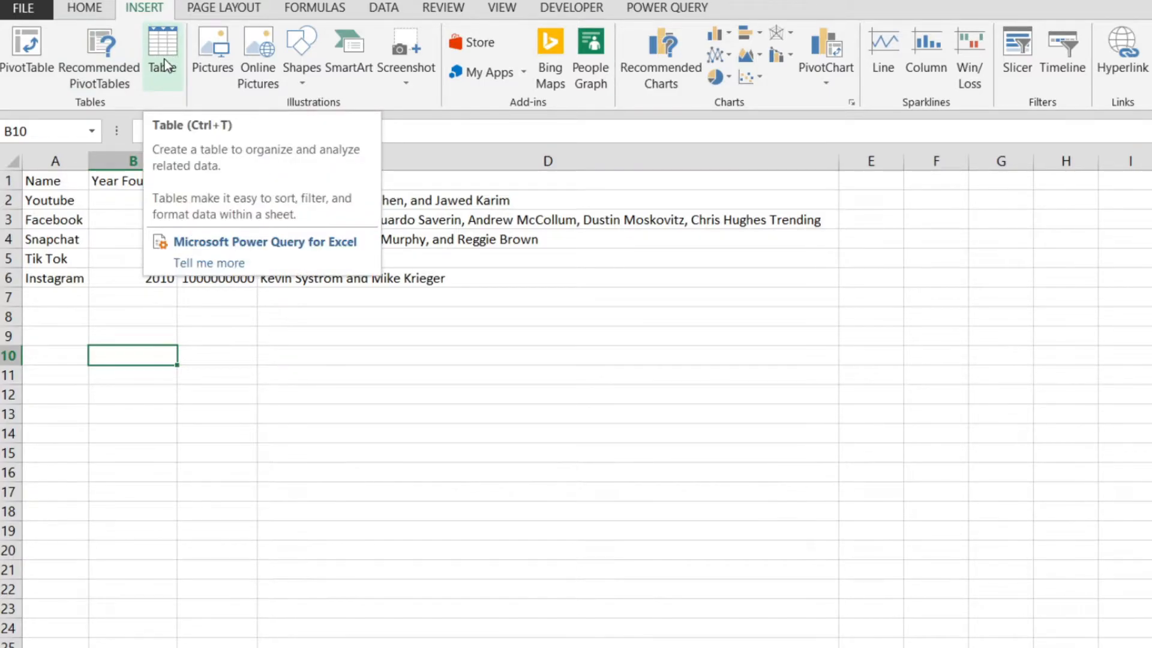
click(303, 452)
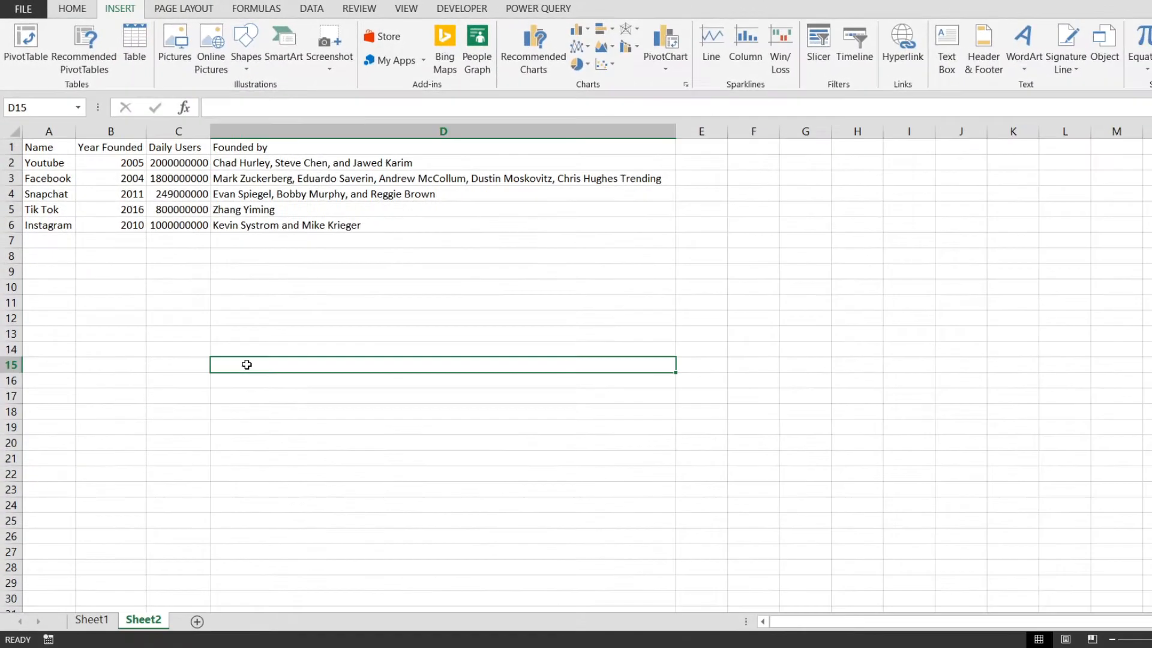
key(ctrl+t)
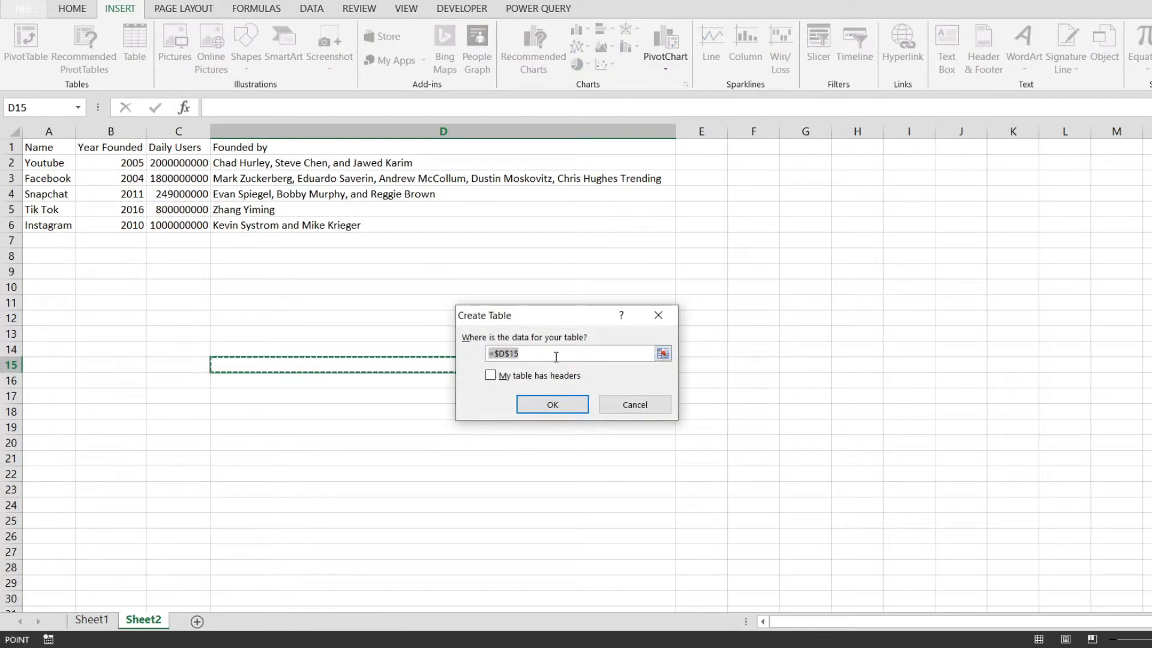
click(644, 410)
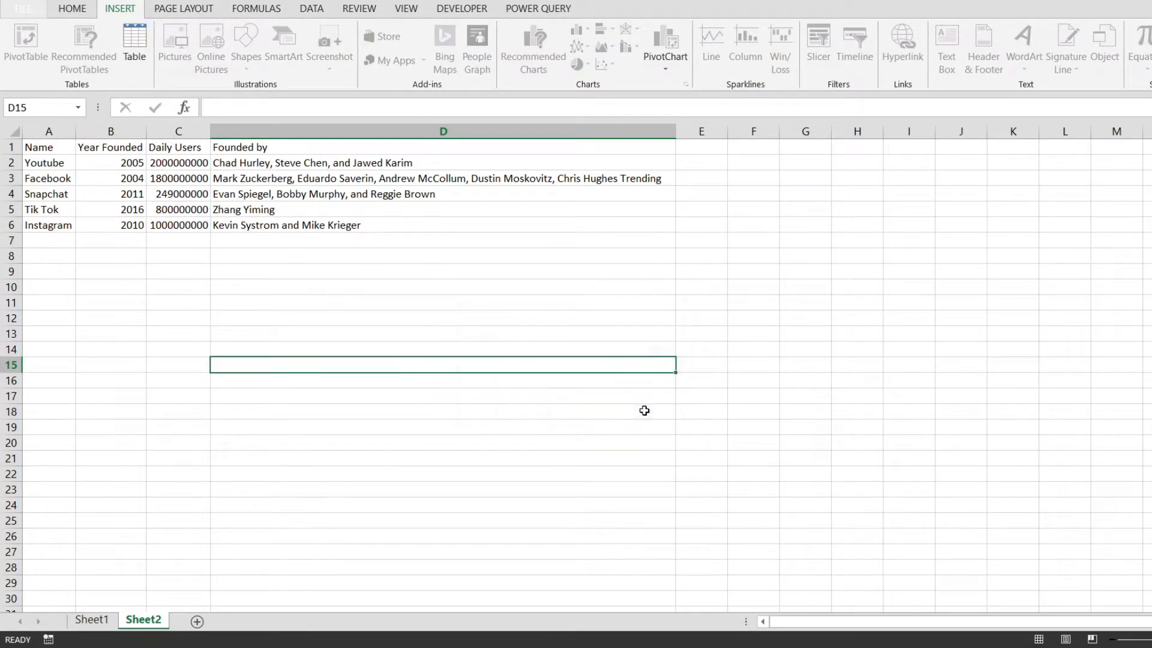
Create a table from the data range A1:D6 with the My table has headers option turned off
click(259, 184)
key(ctrl+a)
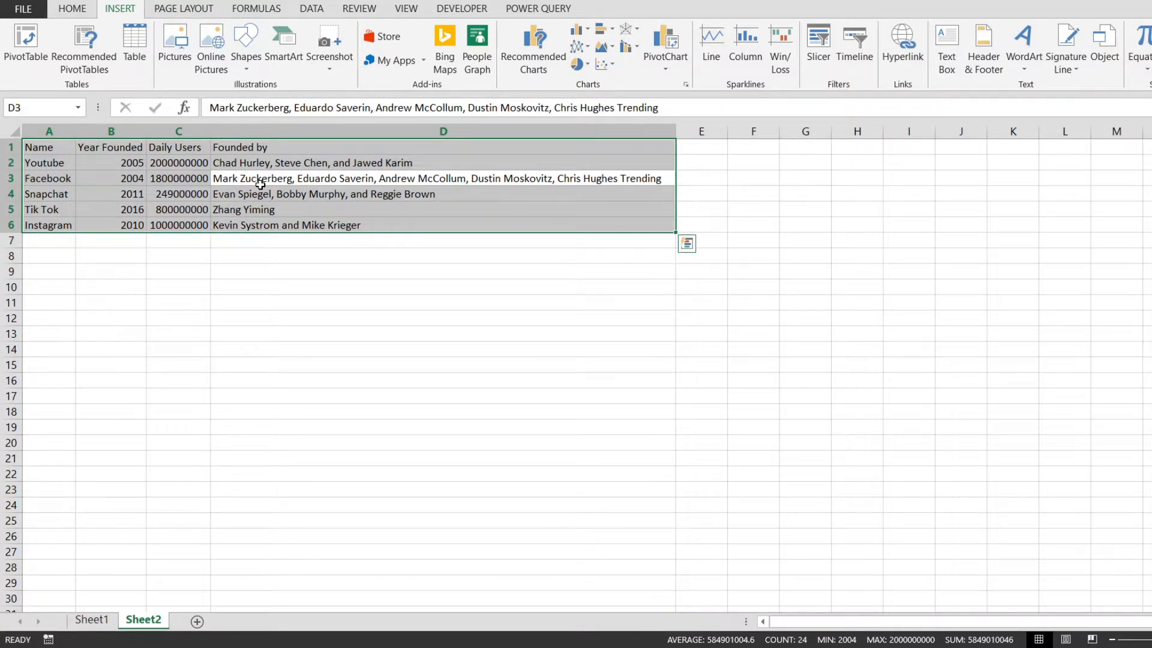
key(ctrl+t)
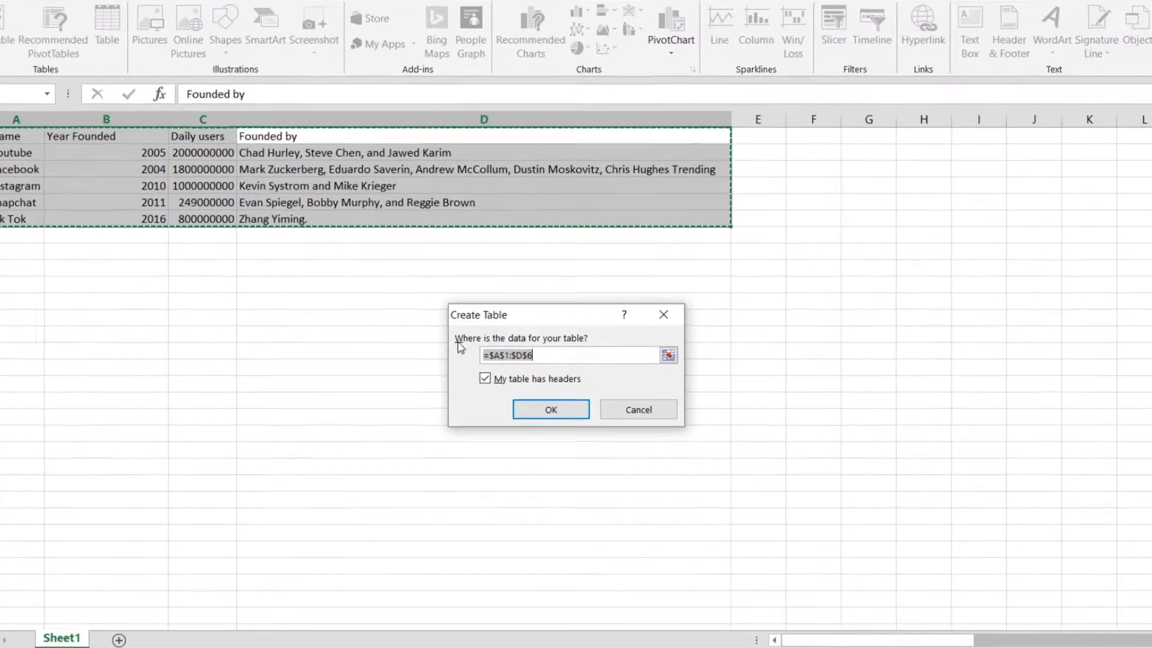
click(485, 379)
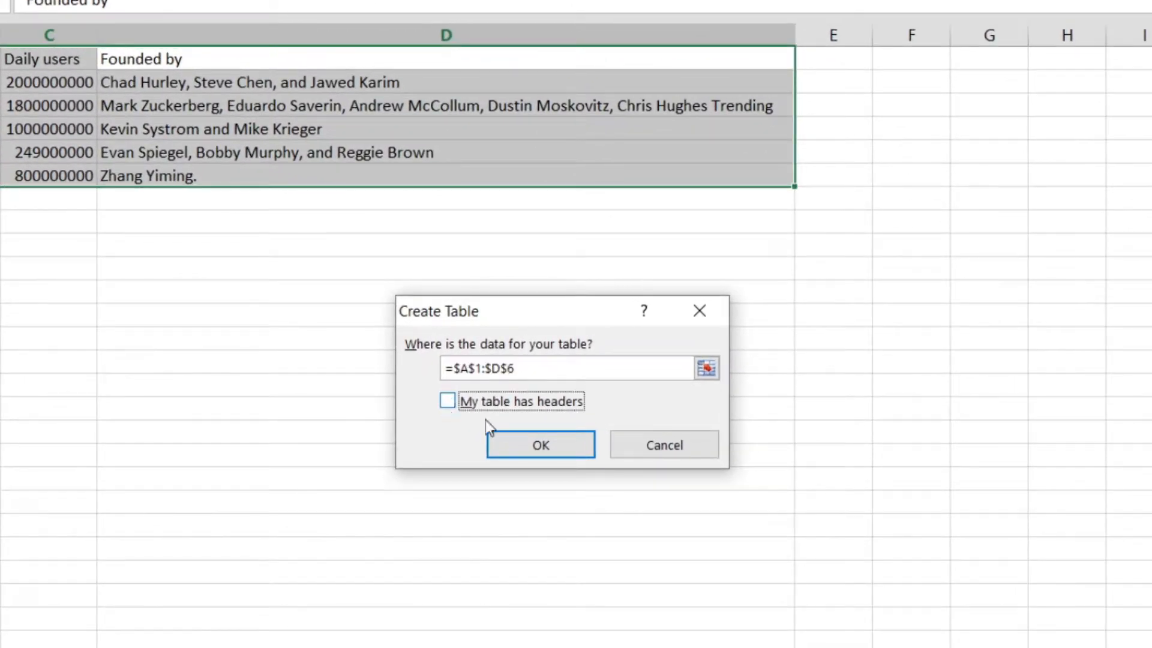
click(549, 449)
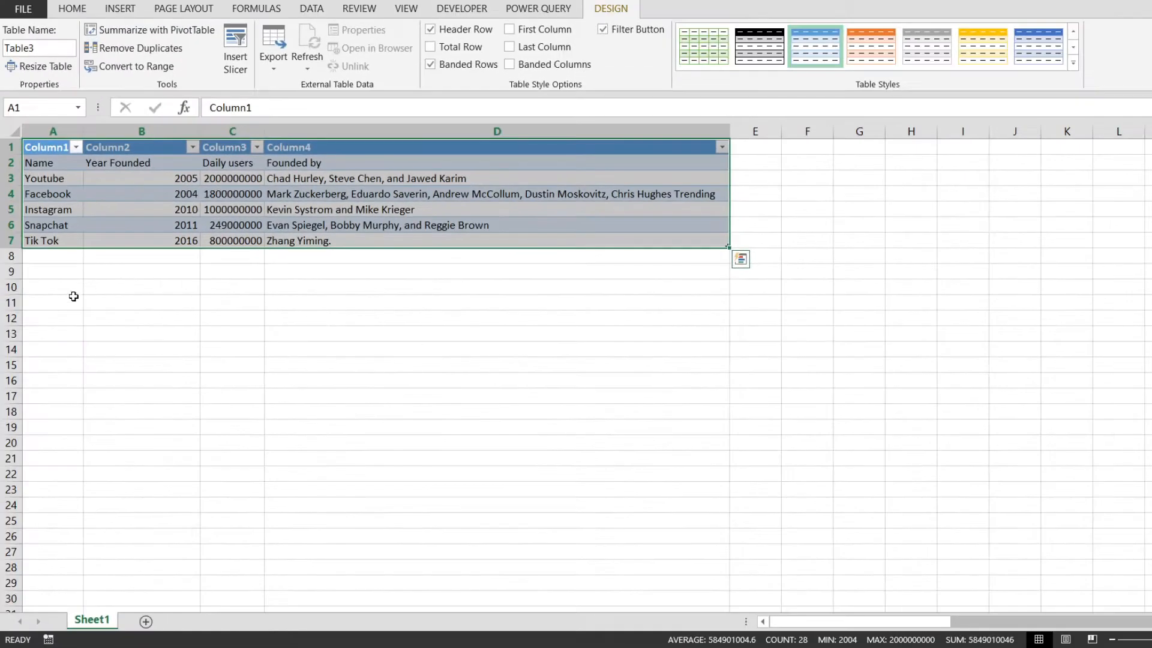
Examine the table's generic header row and the original column headings in the row beneath it
click(65, 300)
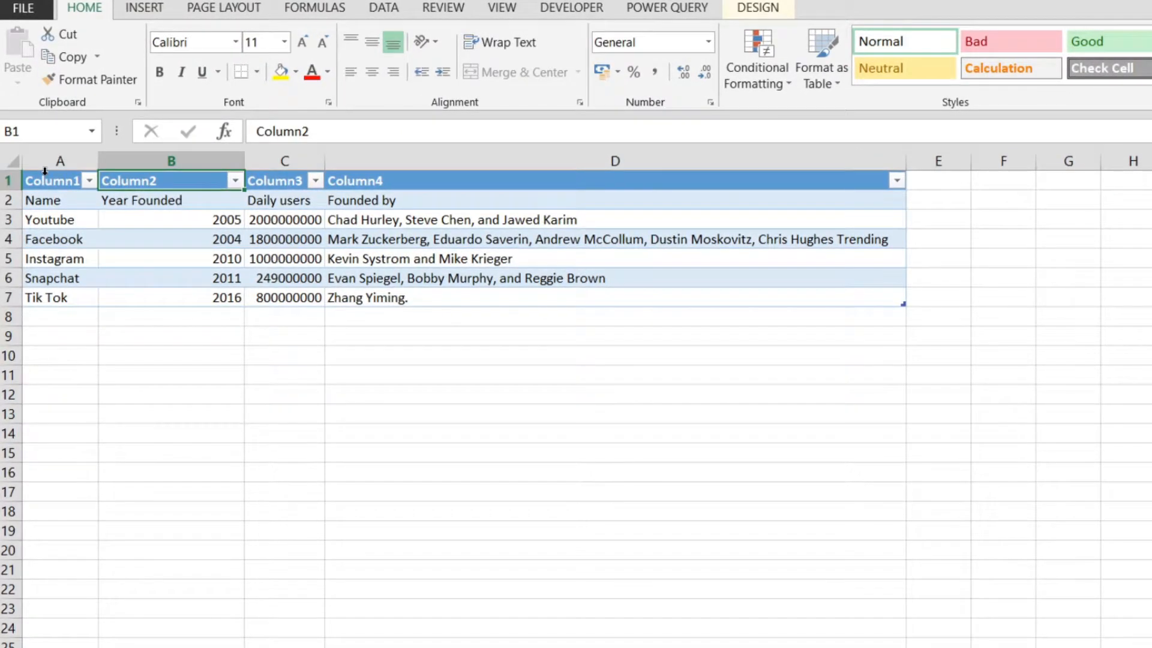
key(Left)
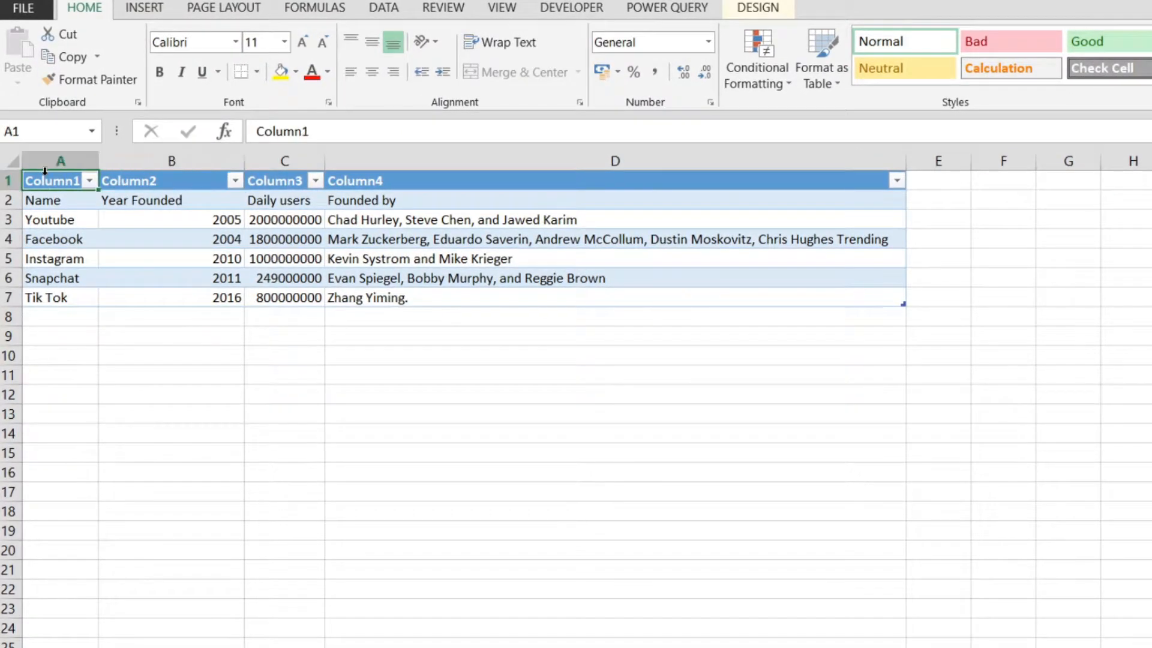
key(Right)
key(Right)
key(Right)
key(Left)
key(Right)
key(Left)
key(Left)
key(Right)
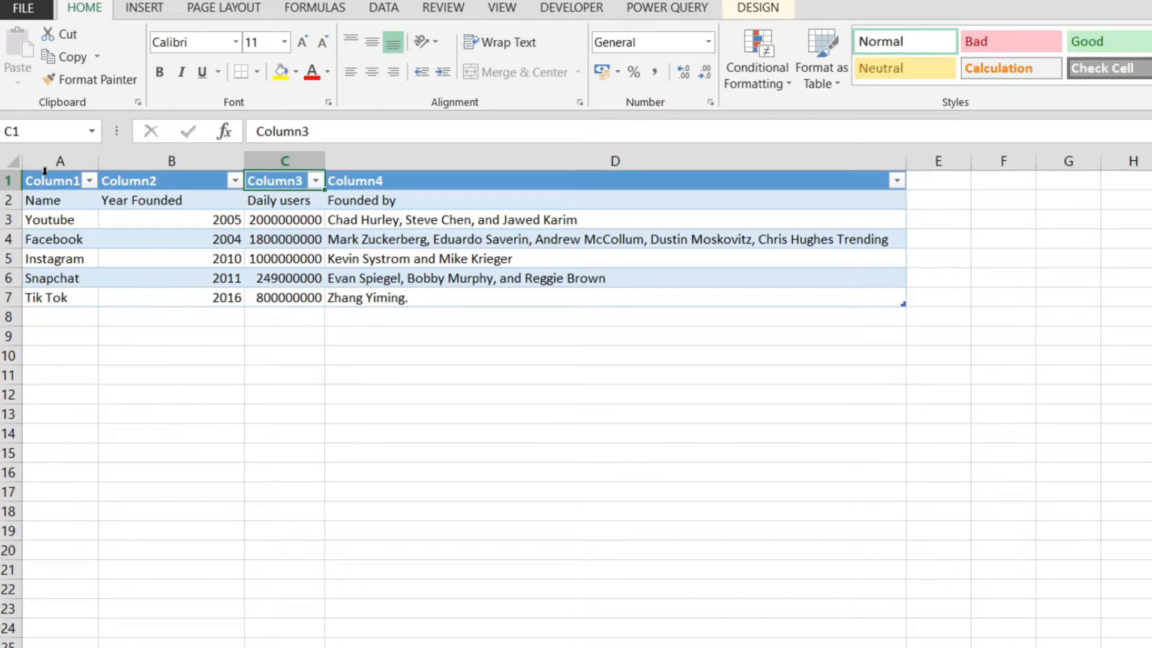
key(Down)
key(Left)
key(Left)
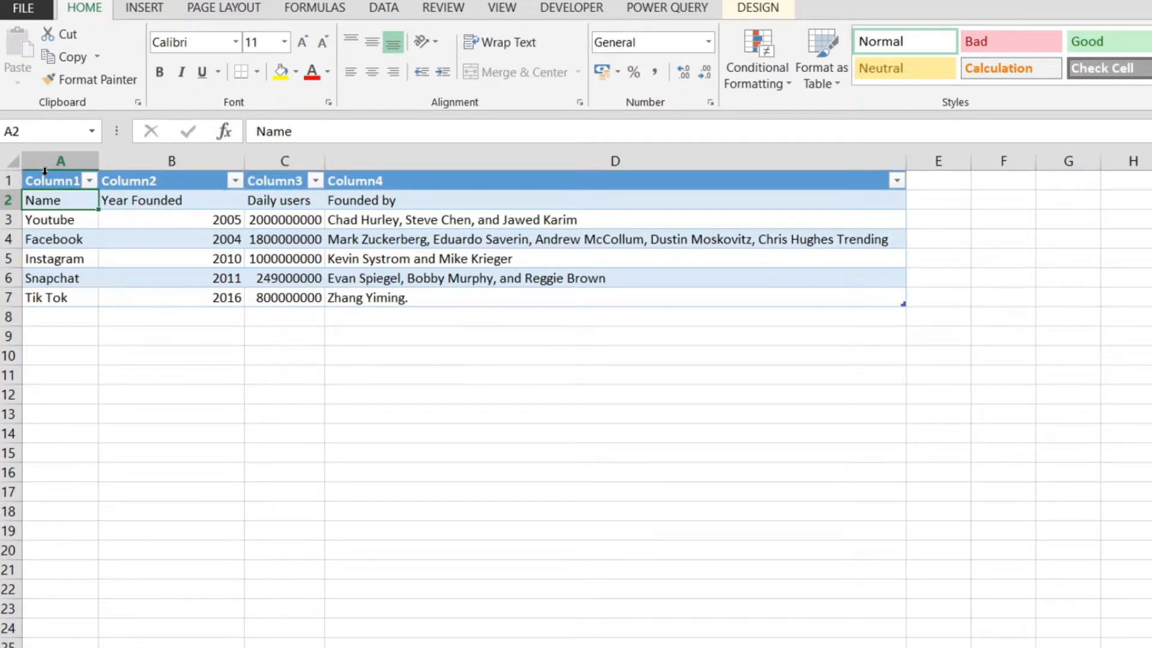
key(ctrl+shift+Right)
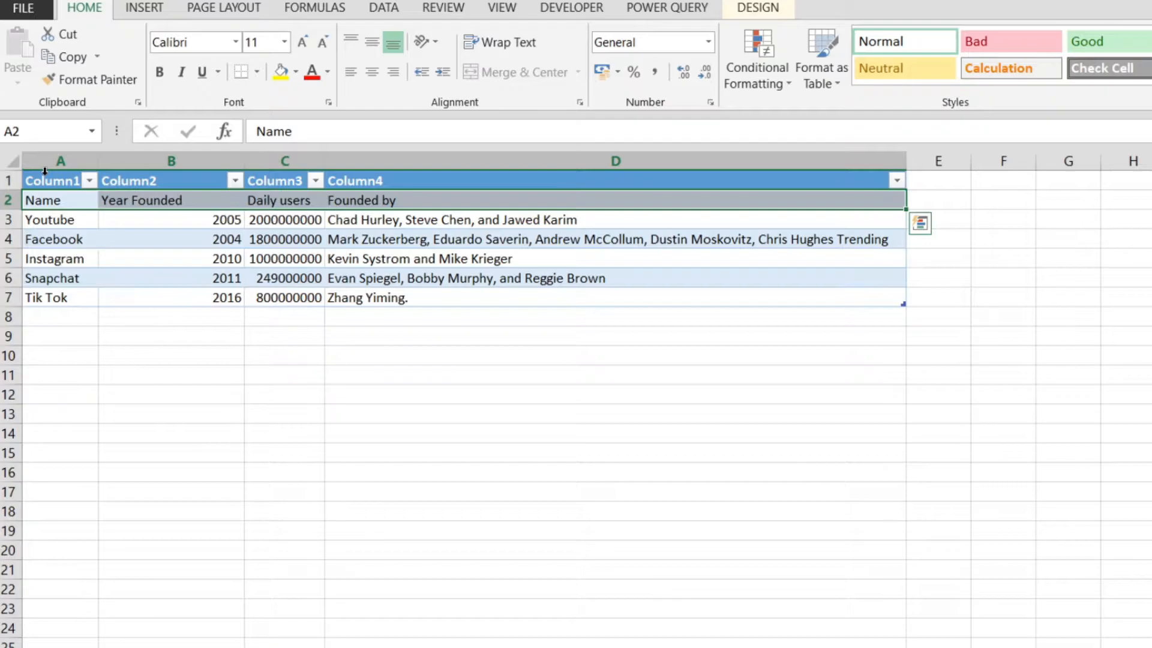
click(50, 321)
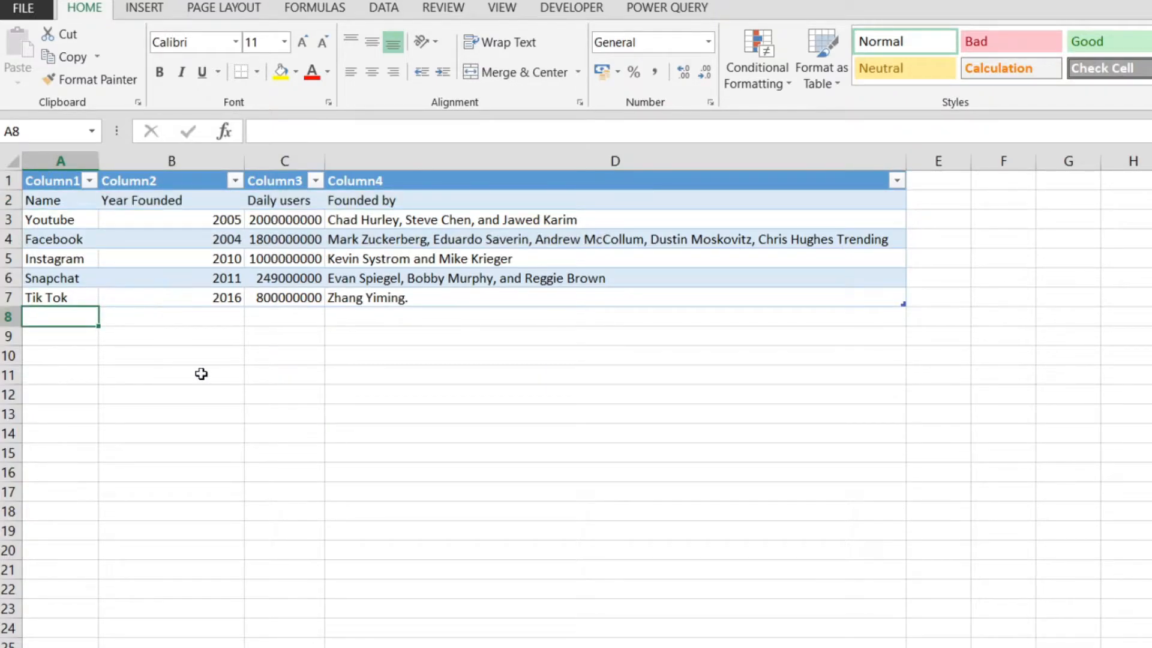
Undo the table made without headers and create it again from A1:D6 with My table has headers enabled
key(ctrl+z)
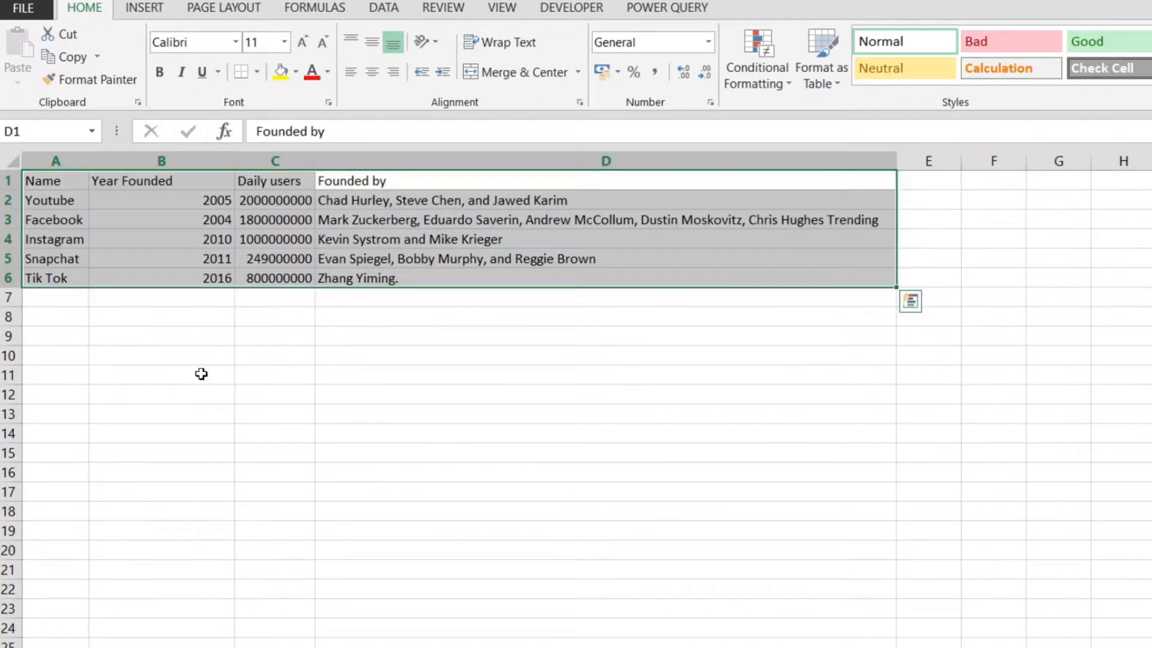
click(157, 6)
click(159, 46)
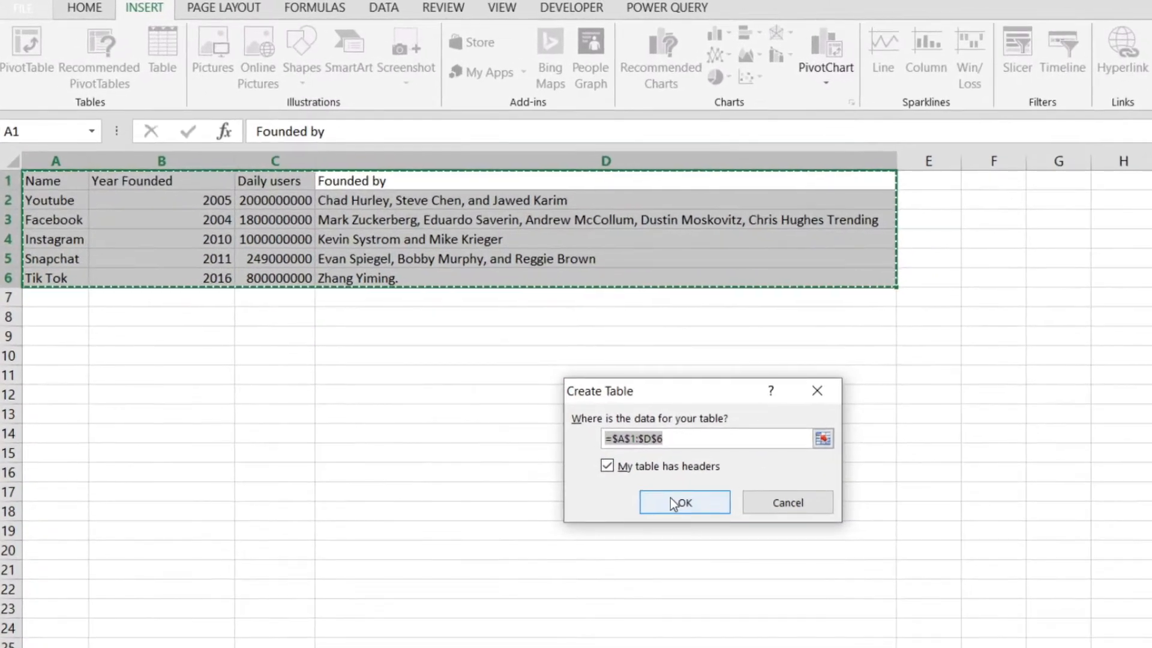
click(544, 403)
click(669, 497)
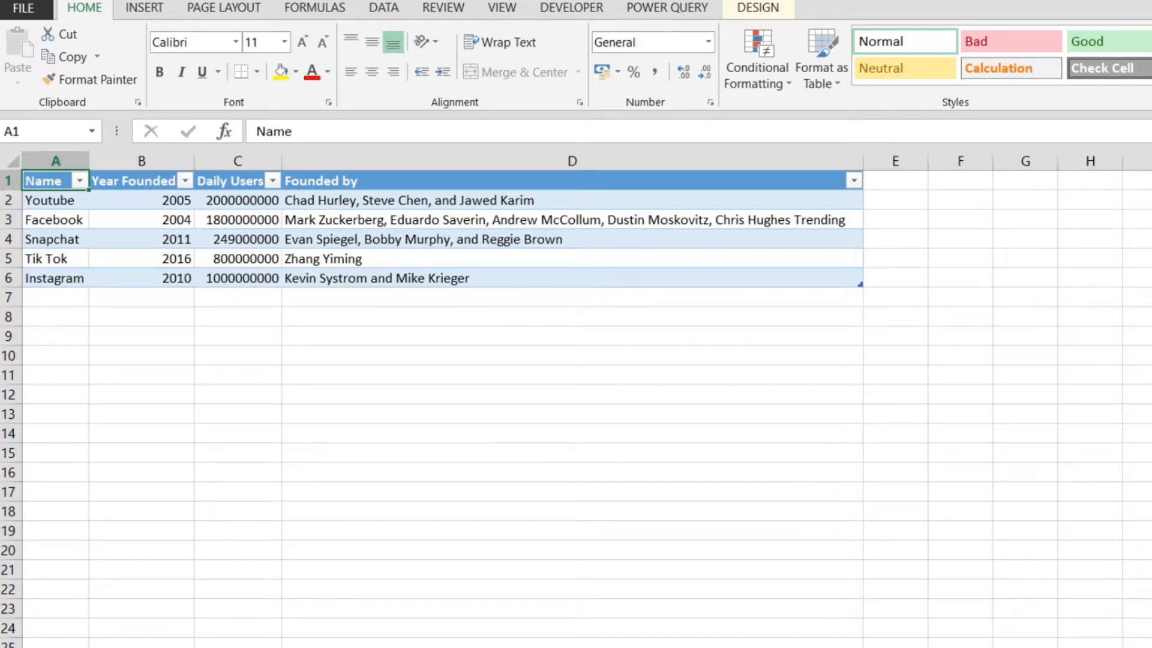
Apply the green table style from the first row of the Medium group to the whole social media table
click(133, 181)
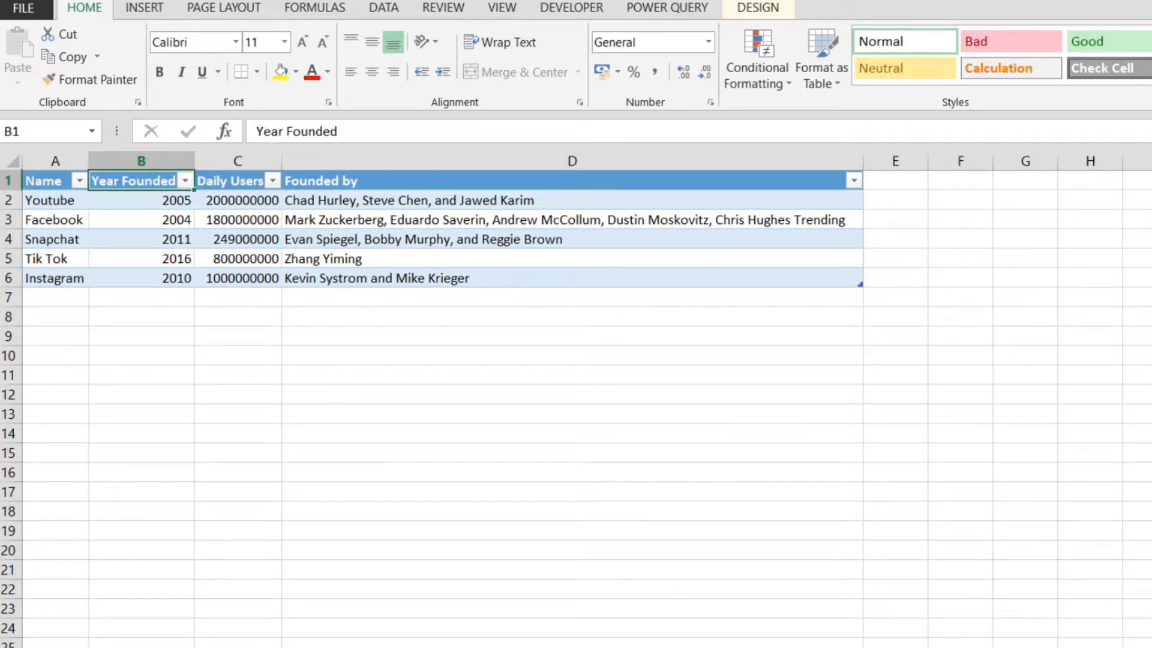
click(230, 180)
click(572, 181)
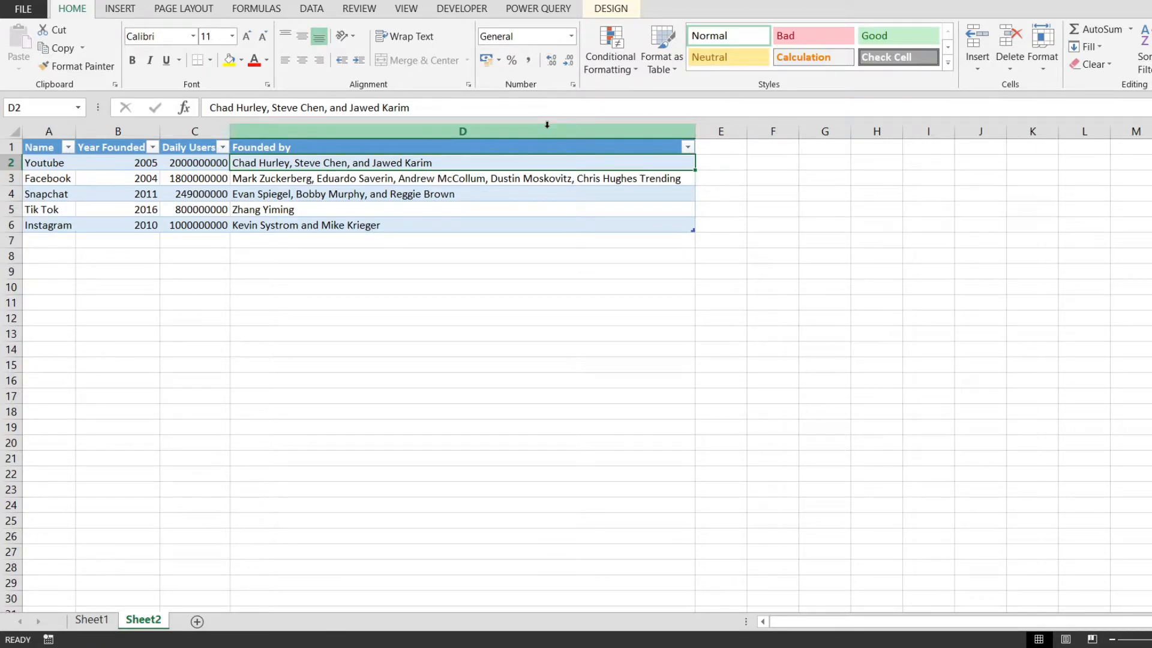
key(ctrl+a)
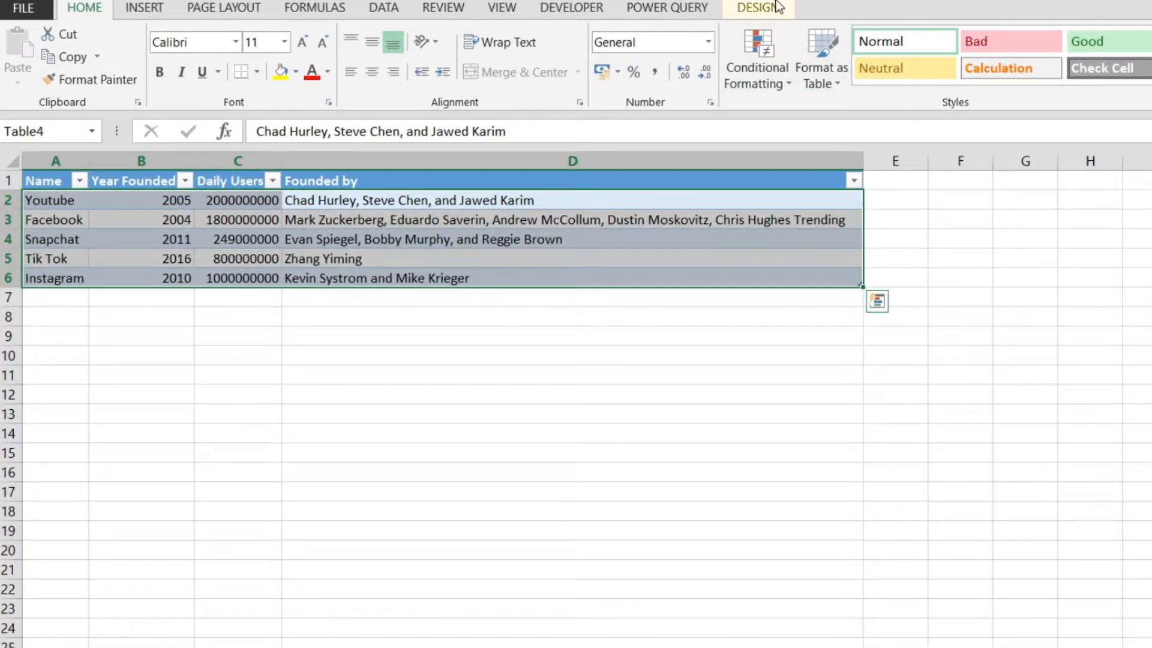
click(751, 7)
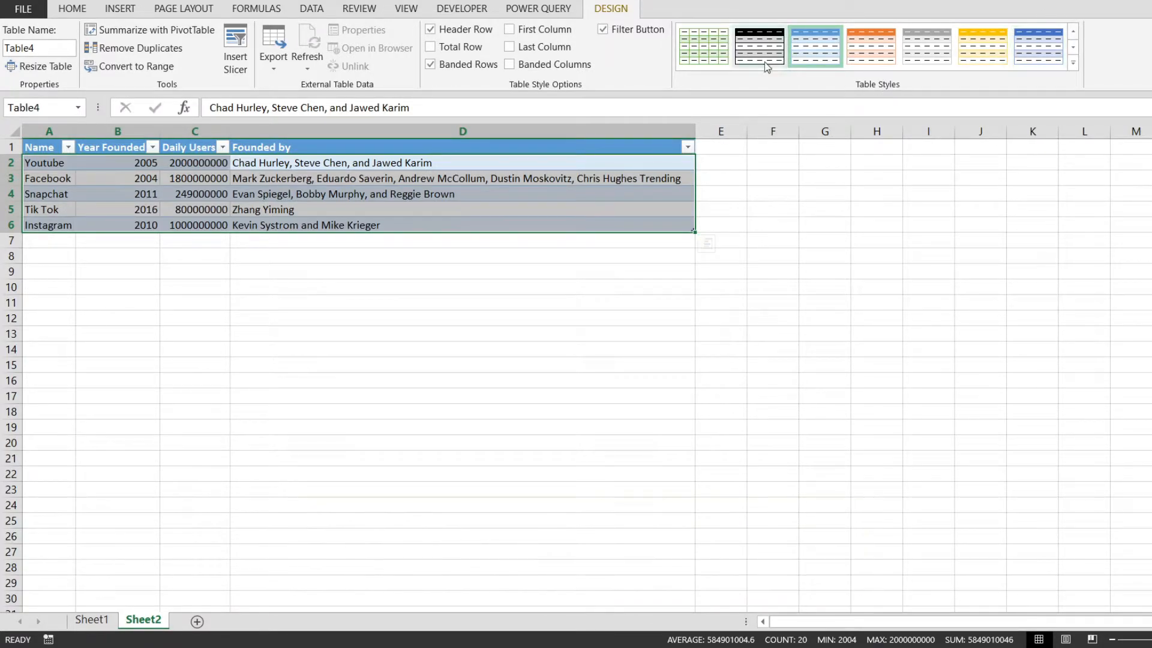
click(1074, 63)
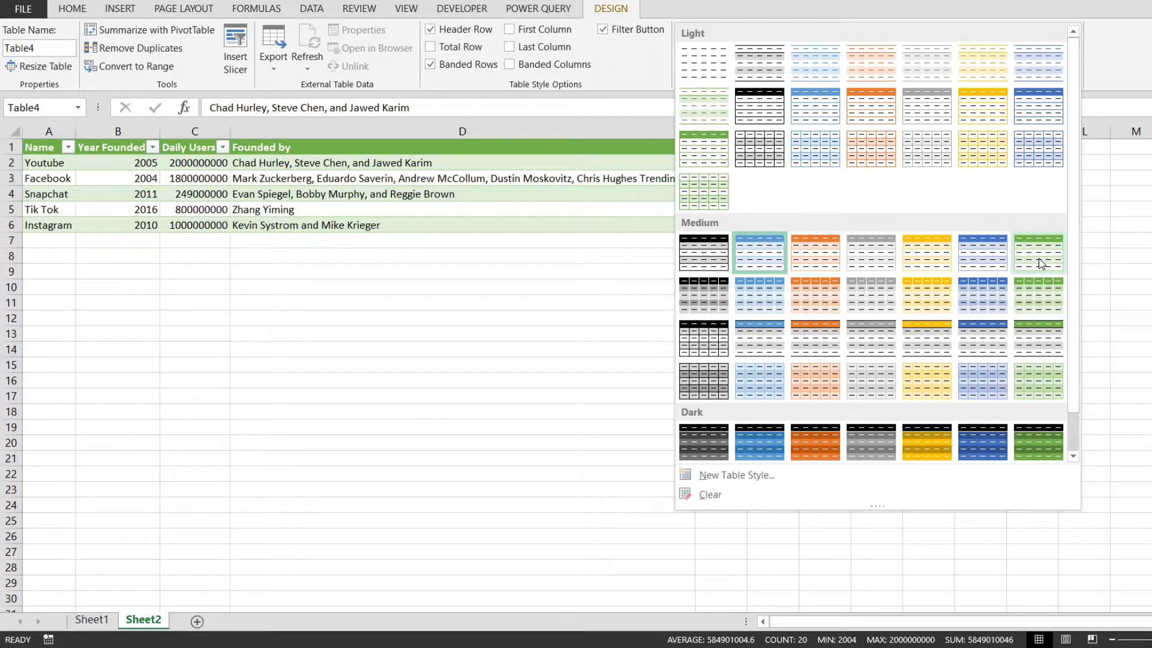
click(1039, 258)
click(757, 159)
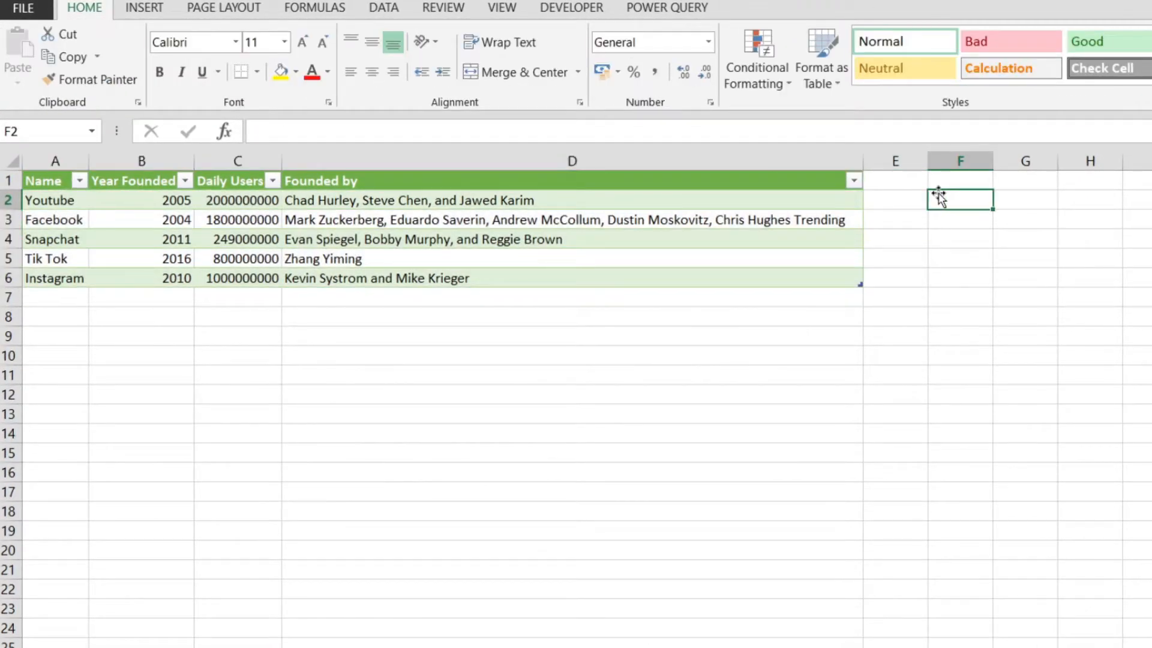
Select the social media table and rename it as Social_Media
key(Left)
key(Left)
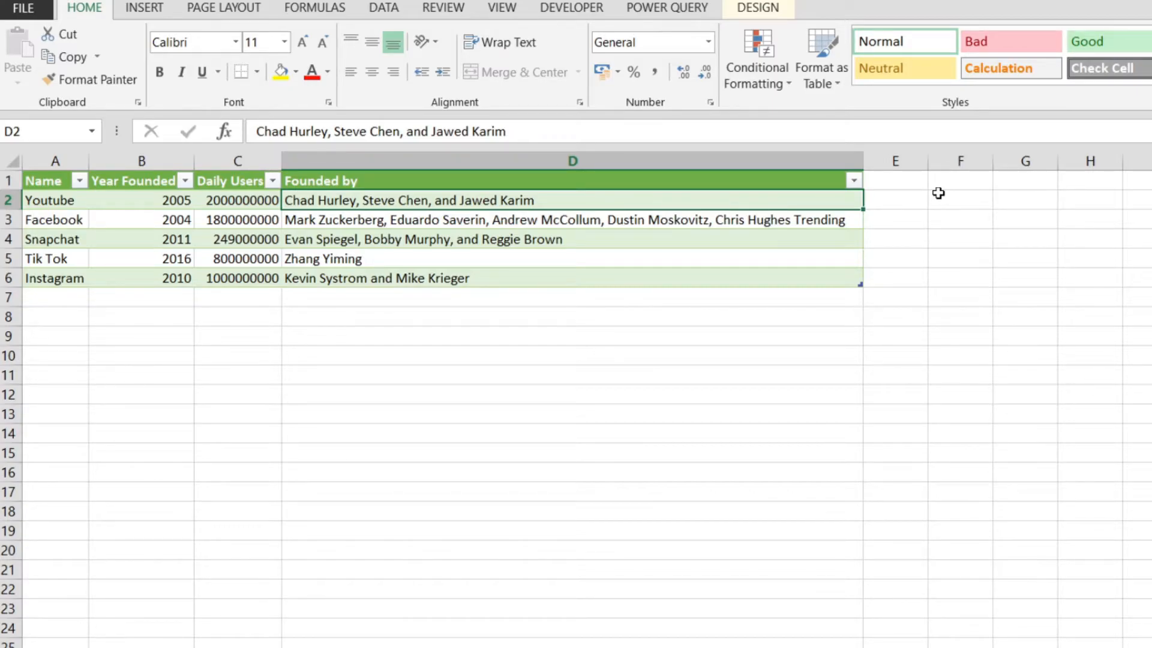
key(ctrl+a)
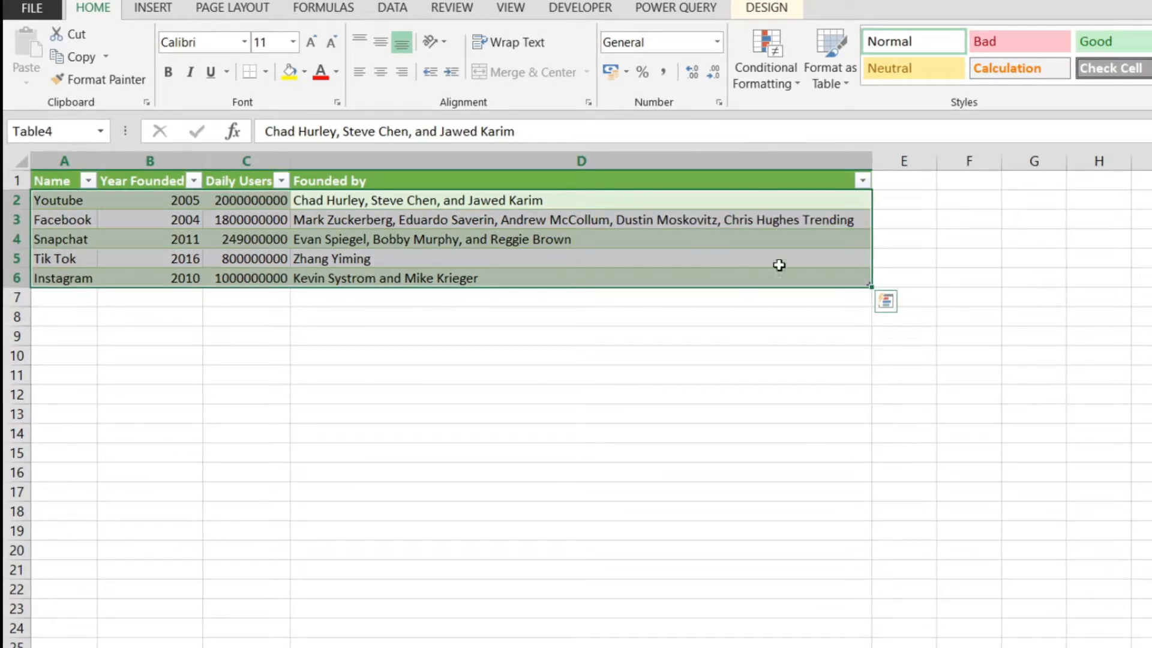
click(769, 8)
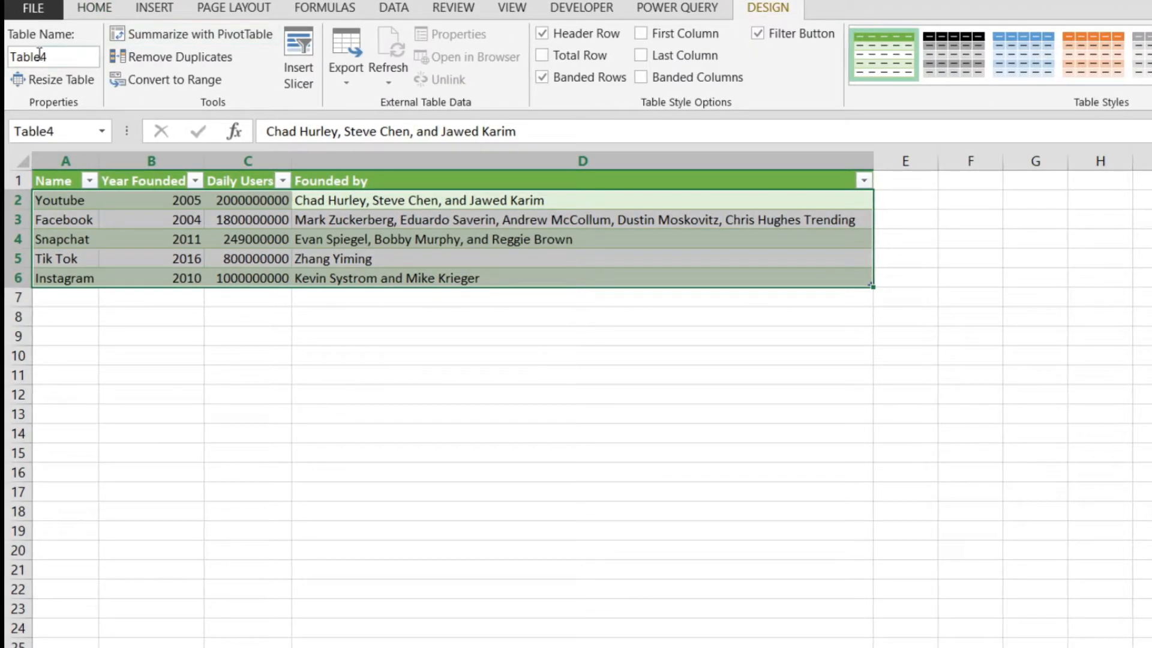
click(61, 56)
click(10, 57)
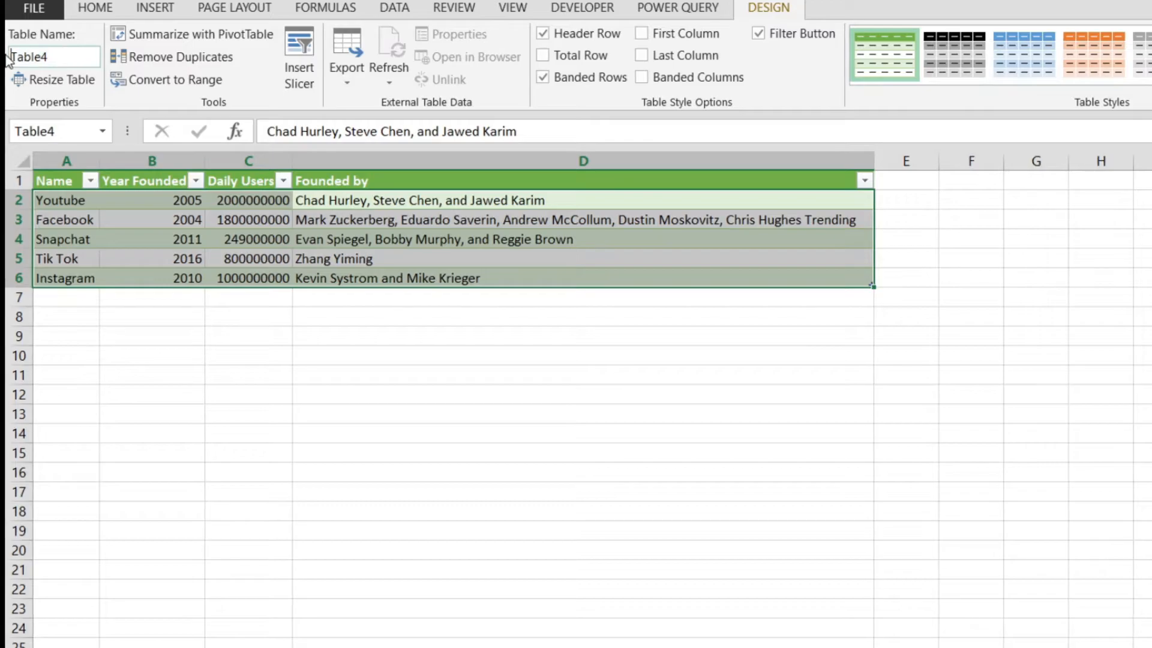
key(shift+End)
key(Delete)
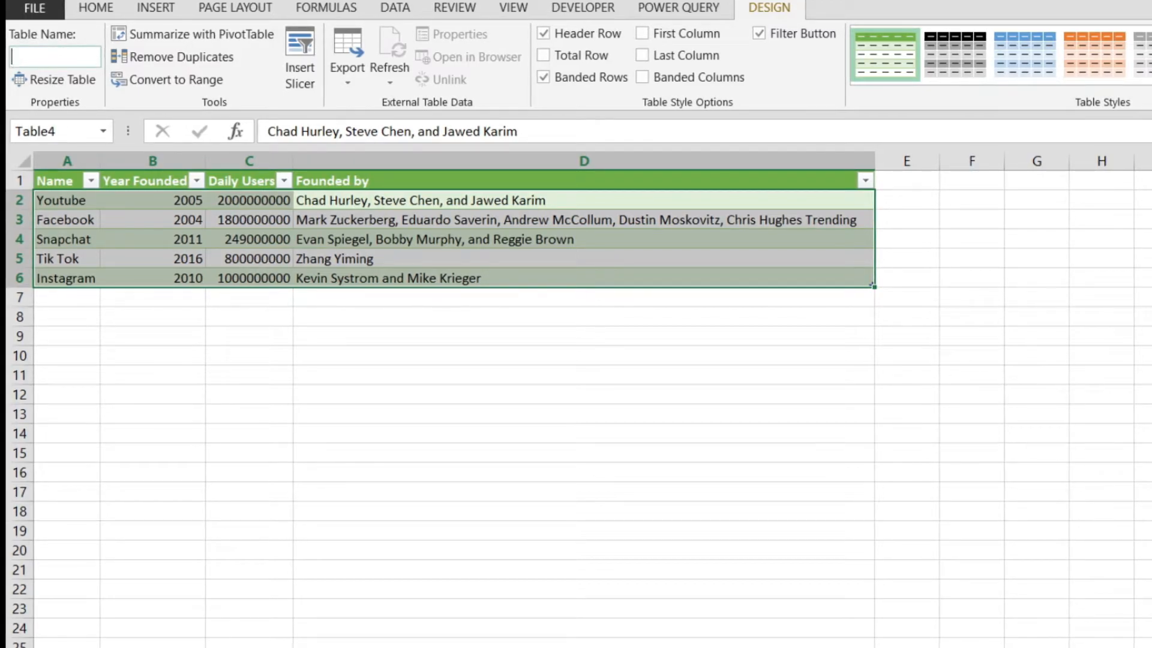
text(Socia)
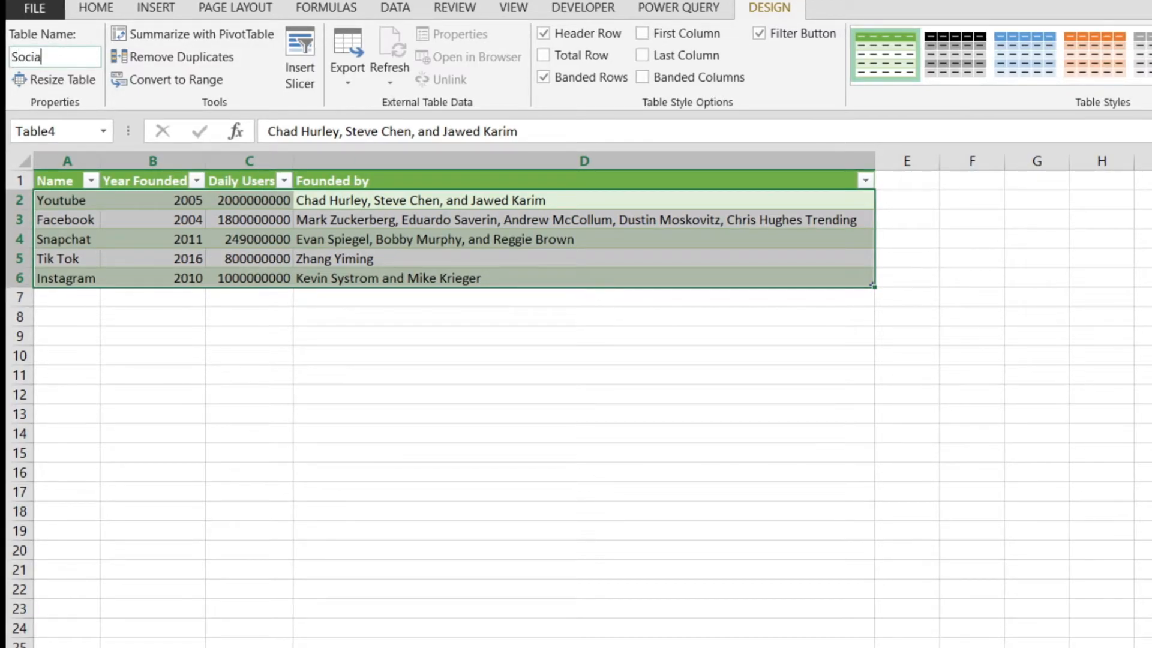
text(l_Media)
click(157, 322)
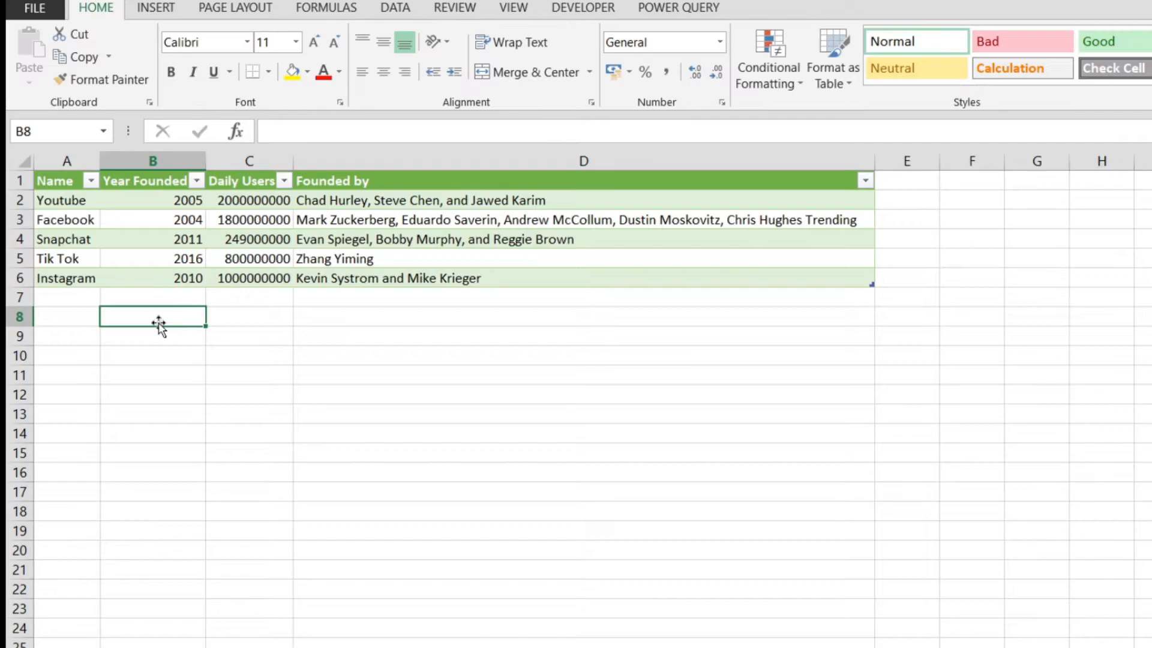
Select the social media table's data and locate the table by its name Social_Media in the list of defined names
click(235, 264)
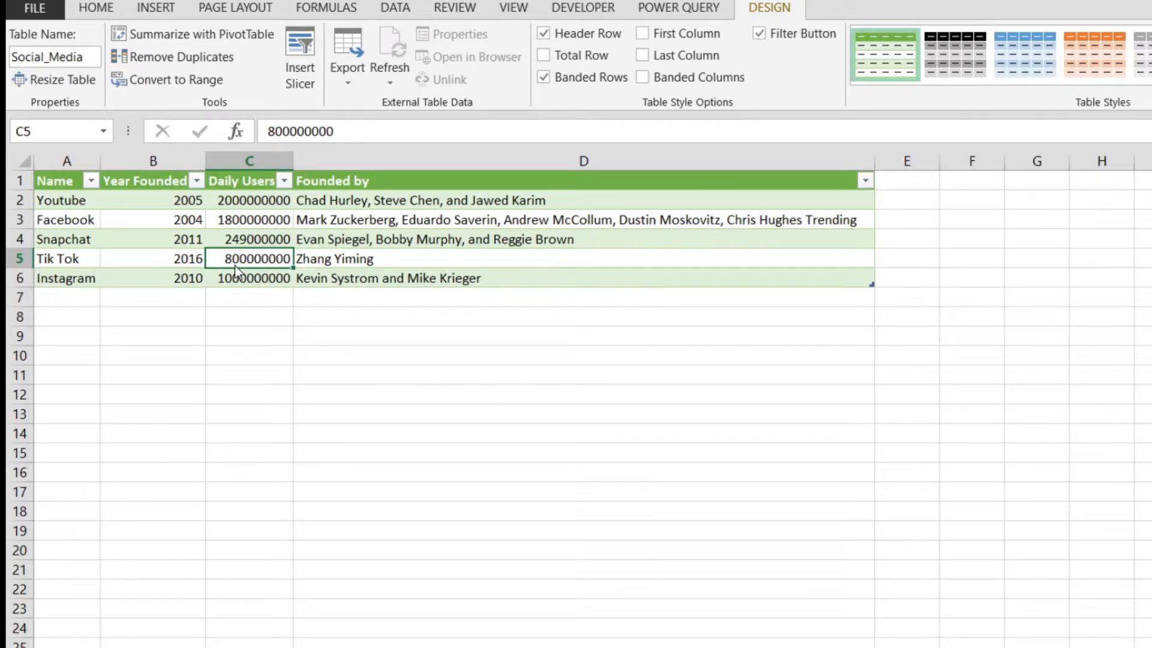
key(ctrl+a)
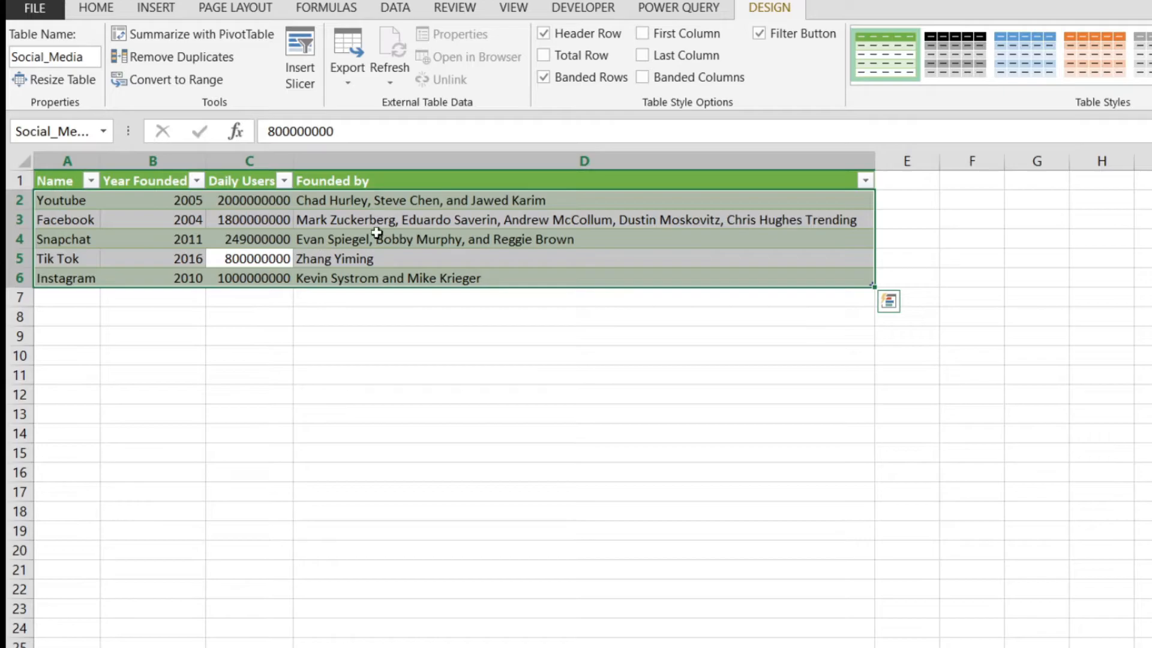
click(105, 131)
click(52, 175)
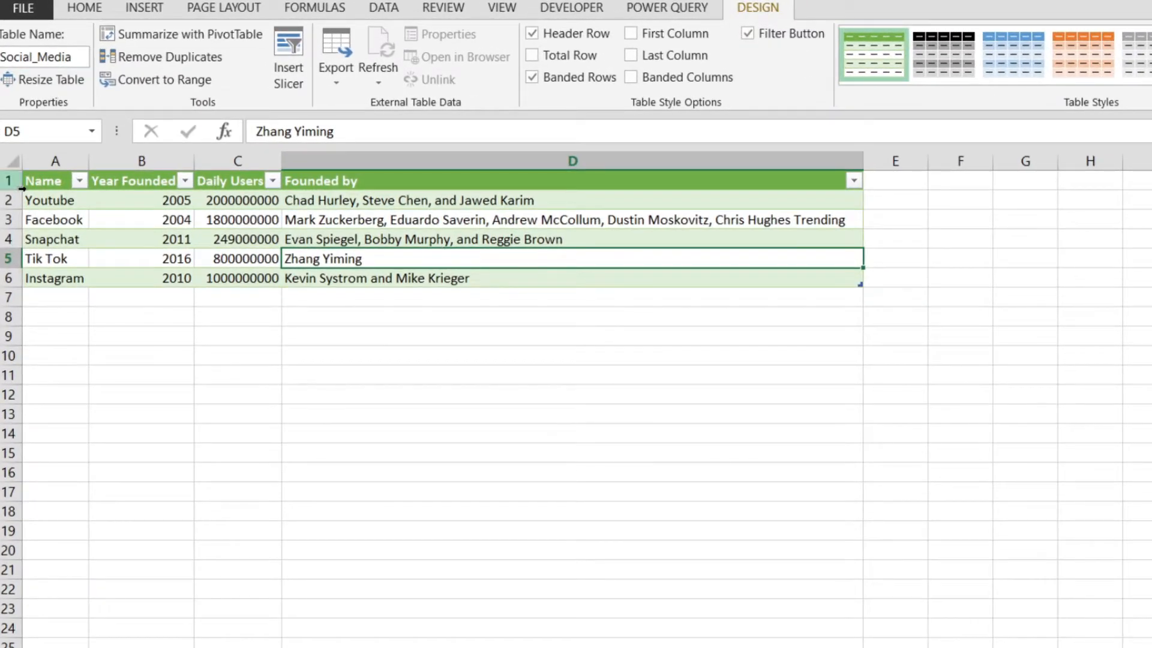
Filter the Year Founded column to show only the years 2005 and 2011
scroll(75, 180, up, 2)
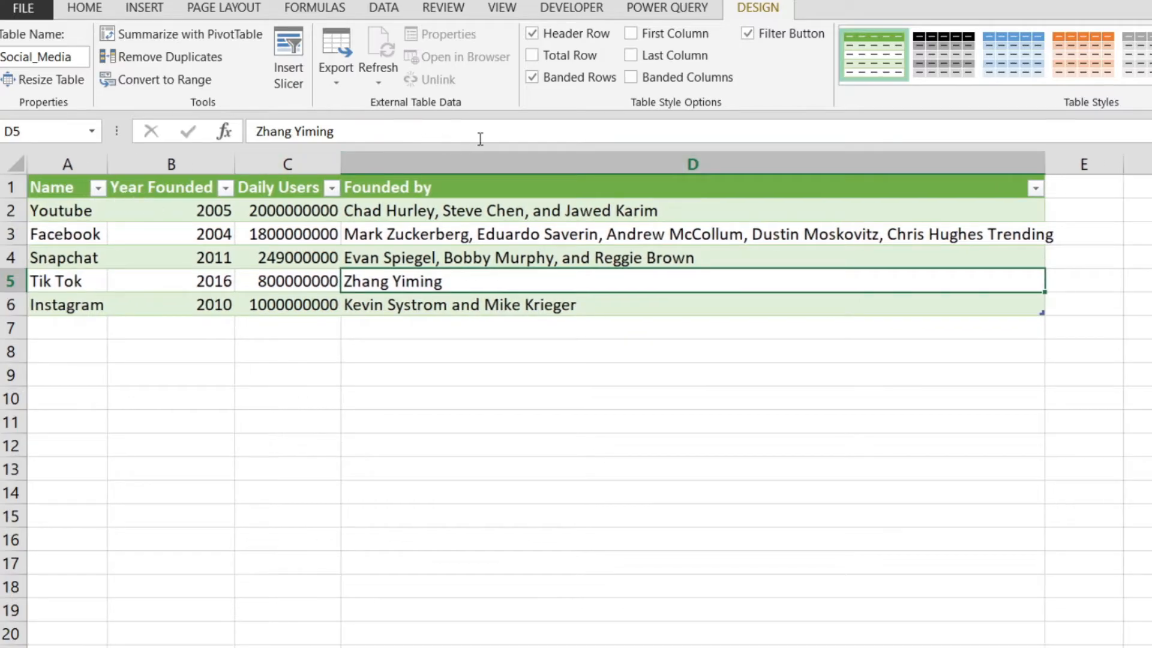
click(98, 189)
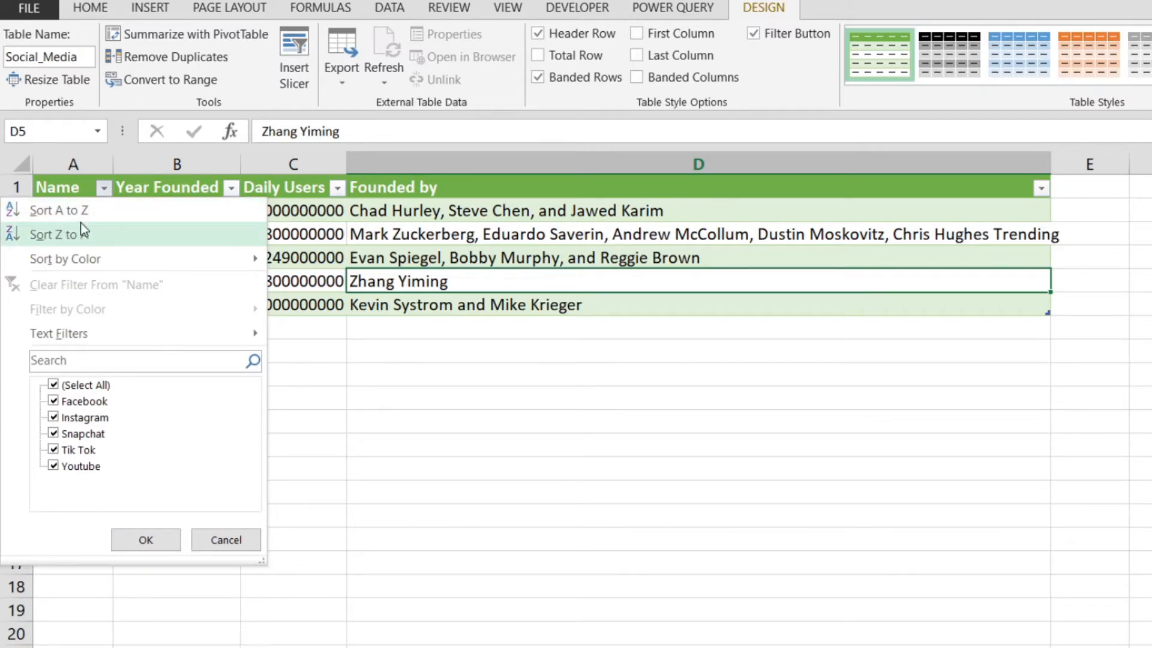
click(232, 189)
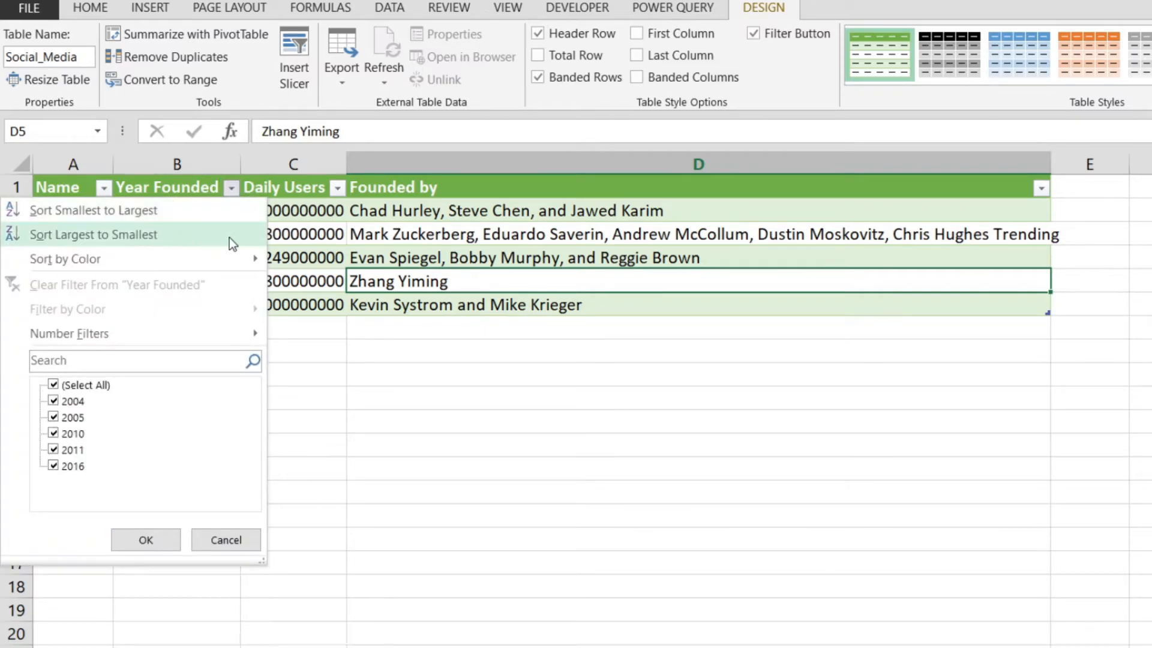
mouse_move(188, 258)
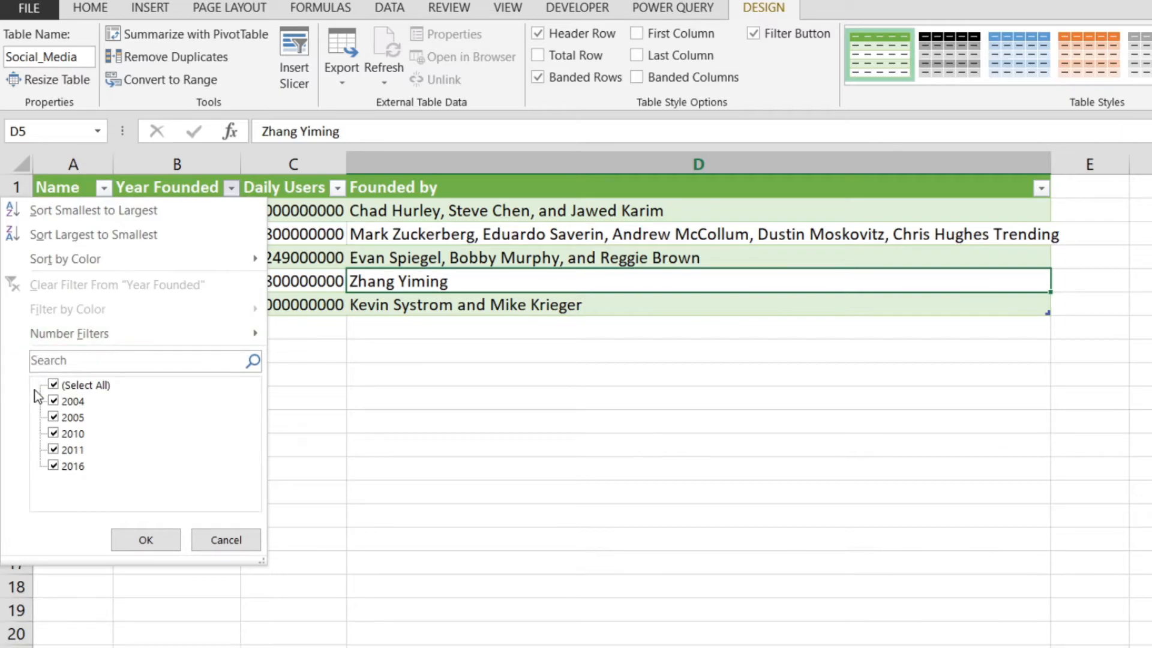
click(52, 385)
click(53, 417)
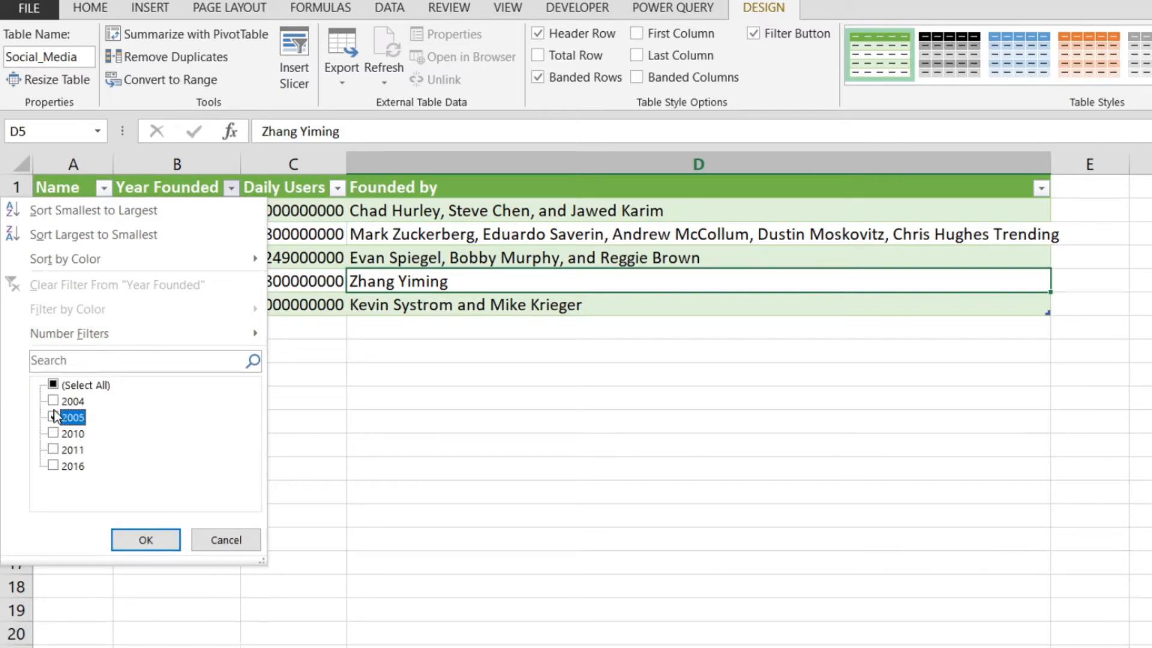
click(53, 449)
click(161, 544)
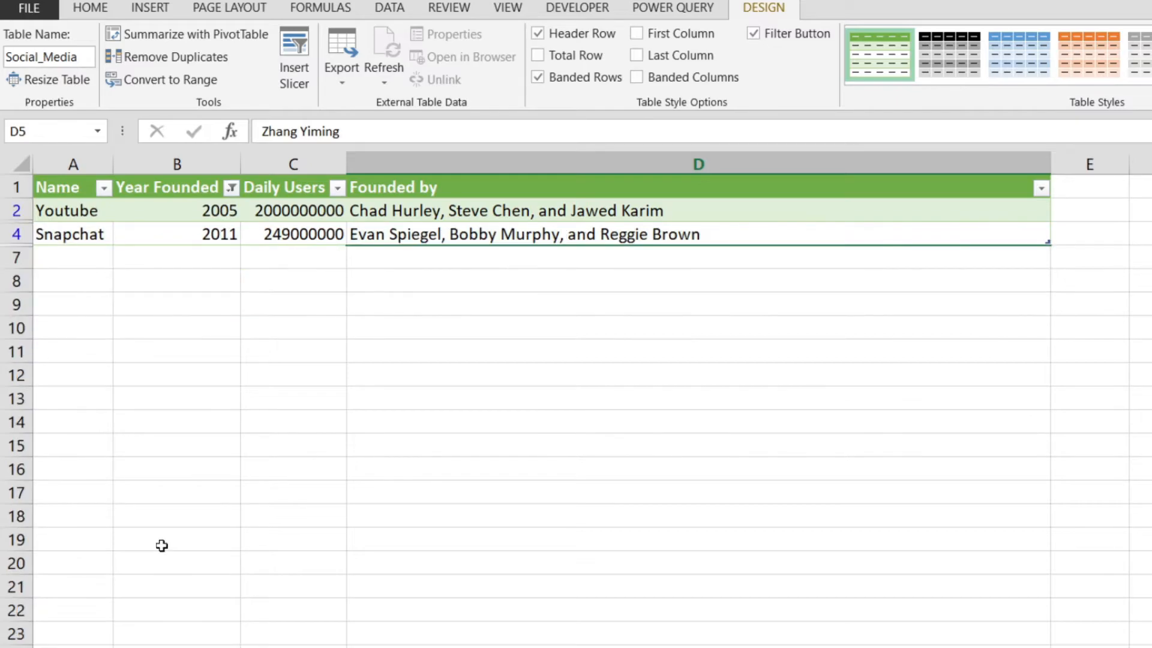
Review the filtered rows and undo the Year Founded filter
scroll(131, 277, up, 2)
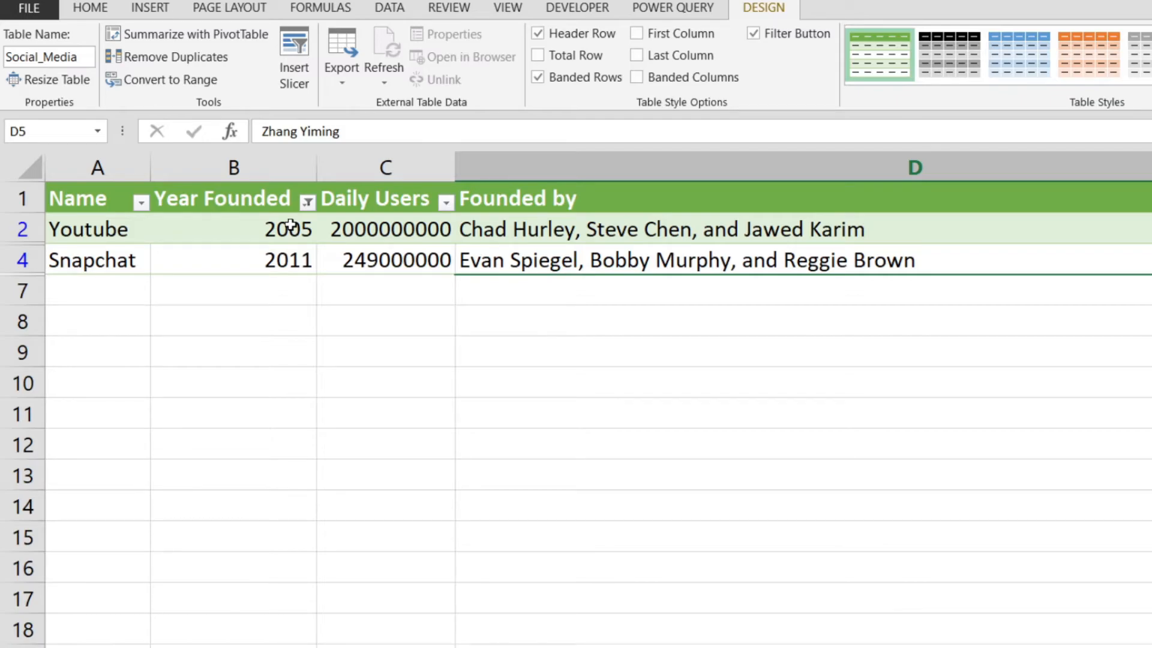
scroll(290, 225, down, 4)
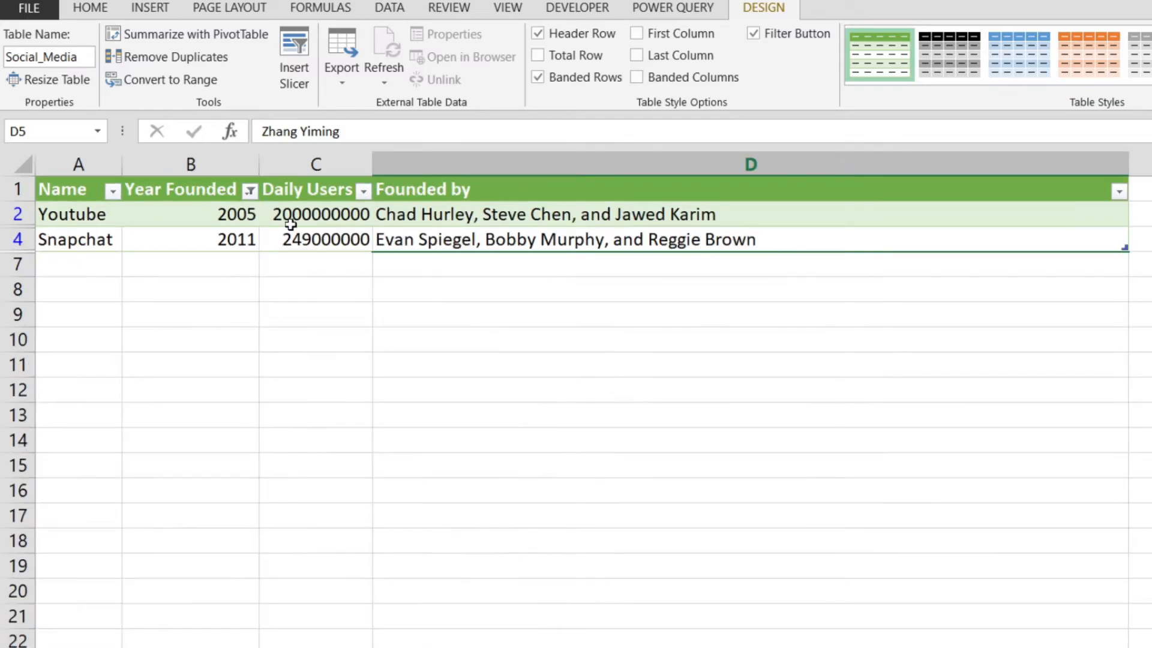
key(ctrl+z)
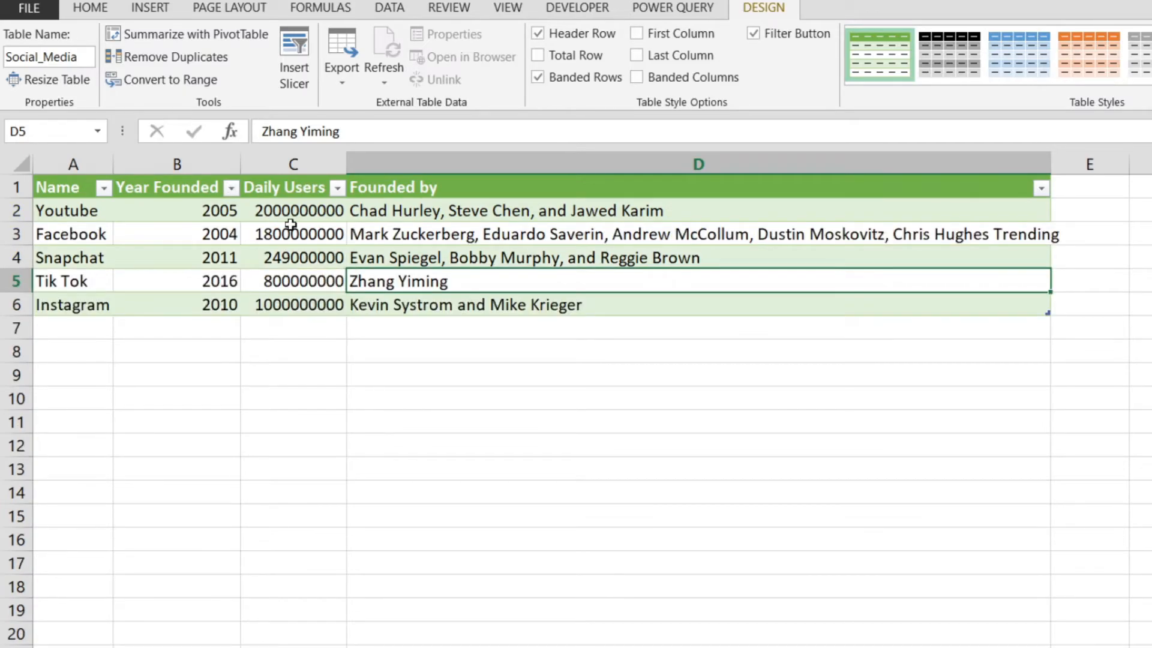
Sort the table by the Name column from A to Z, and reverse the order to Z to A
click(264, 300)
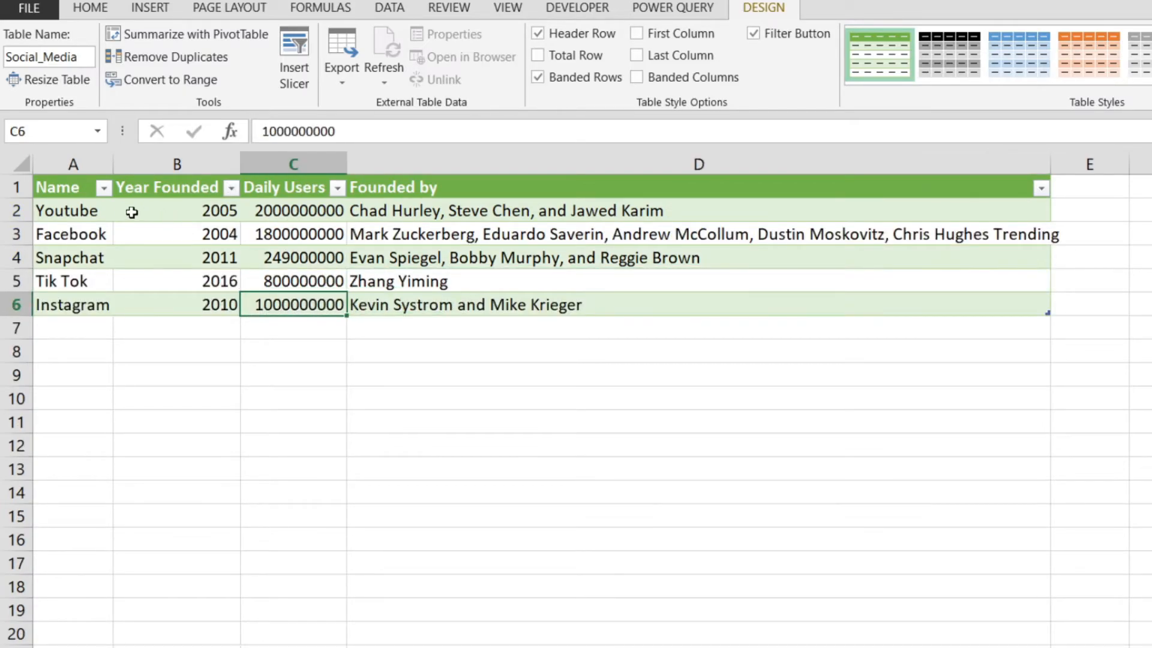
click(104, 188)
click(98, 208)
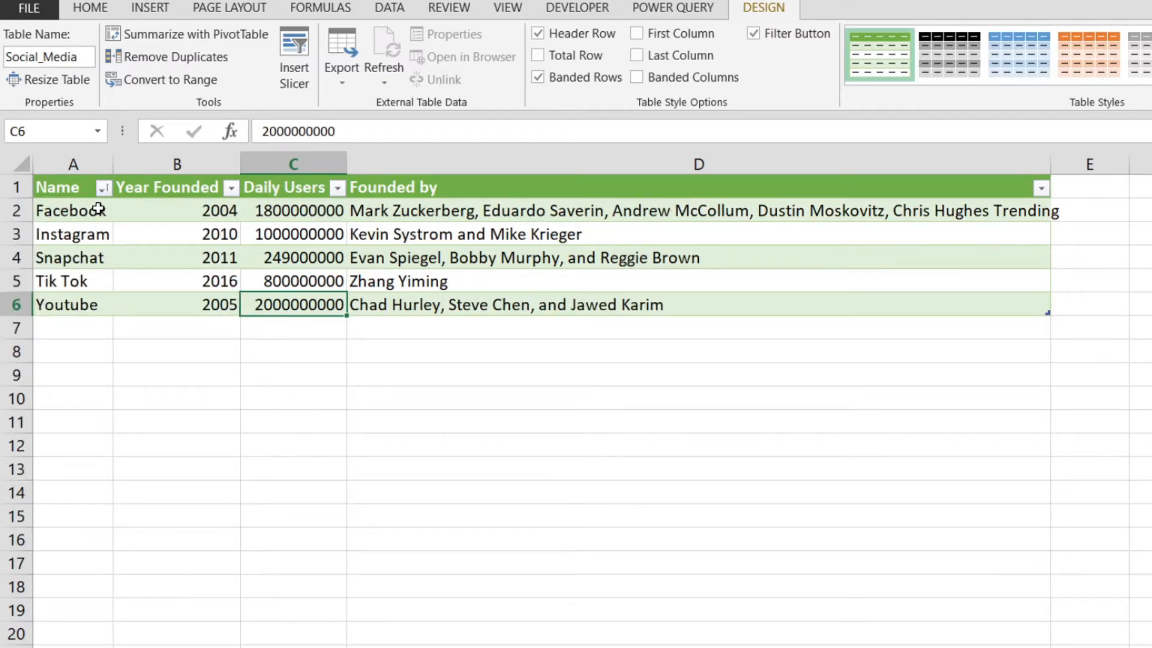
click(99, 208)
key(Down)
key(Up)
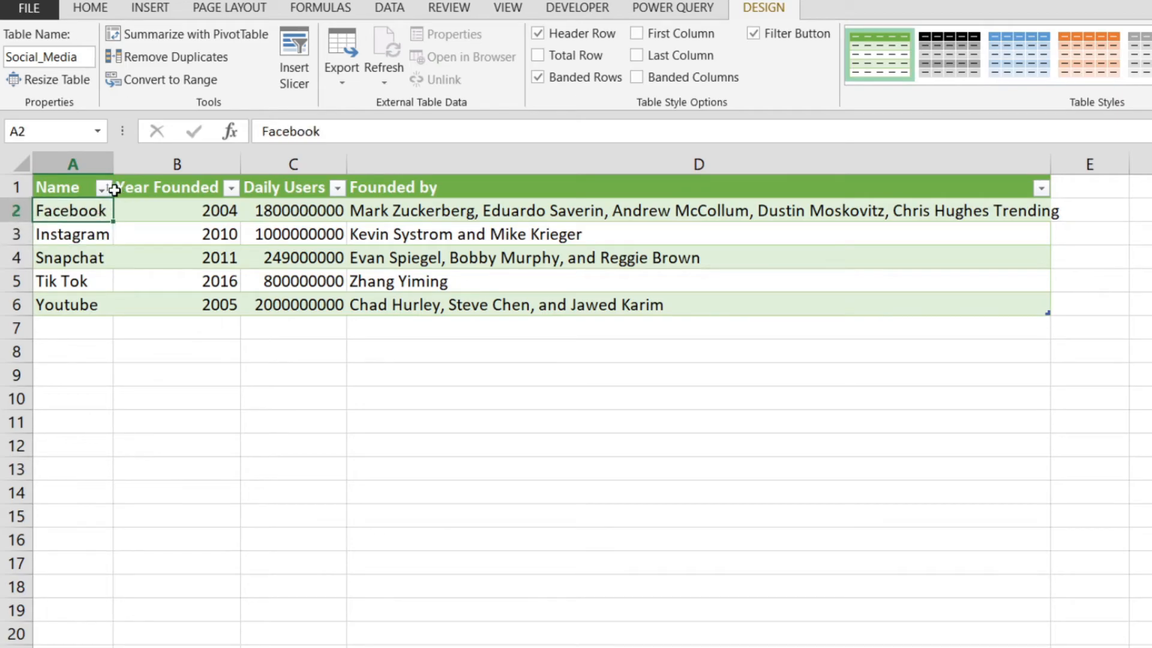
click(103, 187)
click(94, 228)
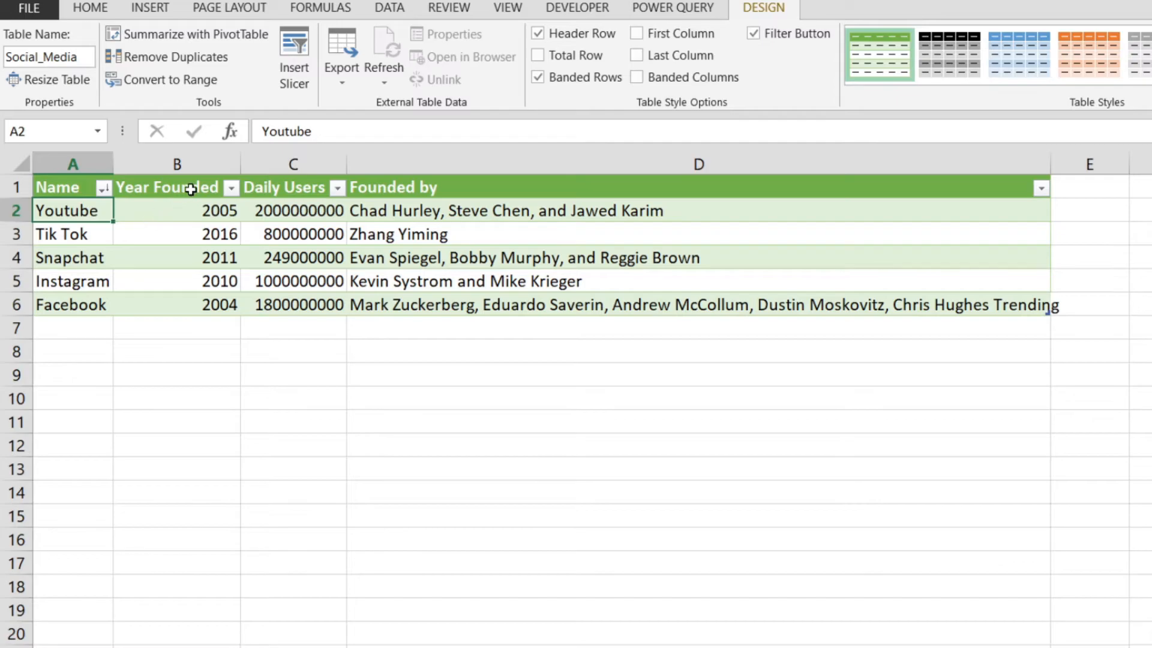
Sort the table by Year Founded from smallest to largest and check the column's first and last years
click(228, 188)
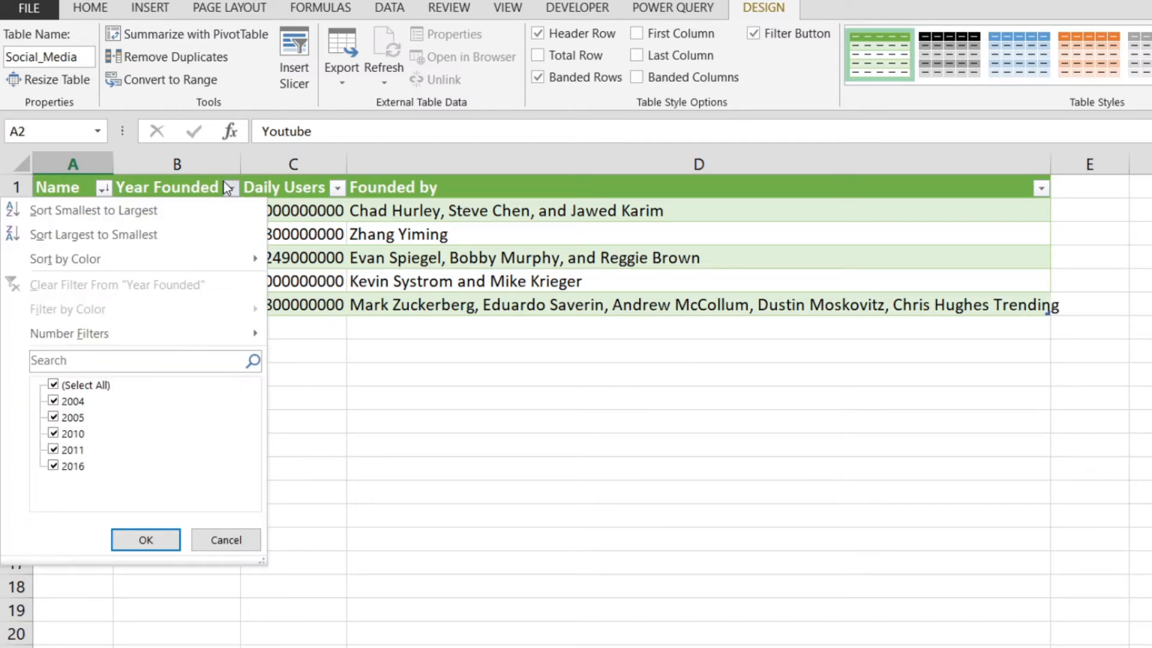
click(189, 206)
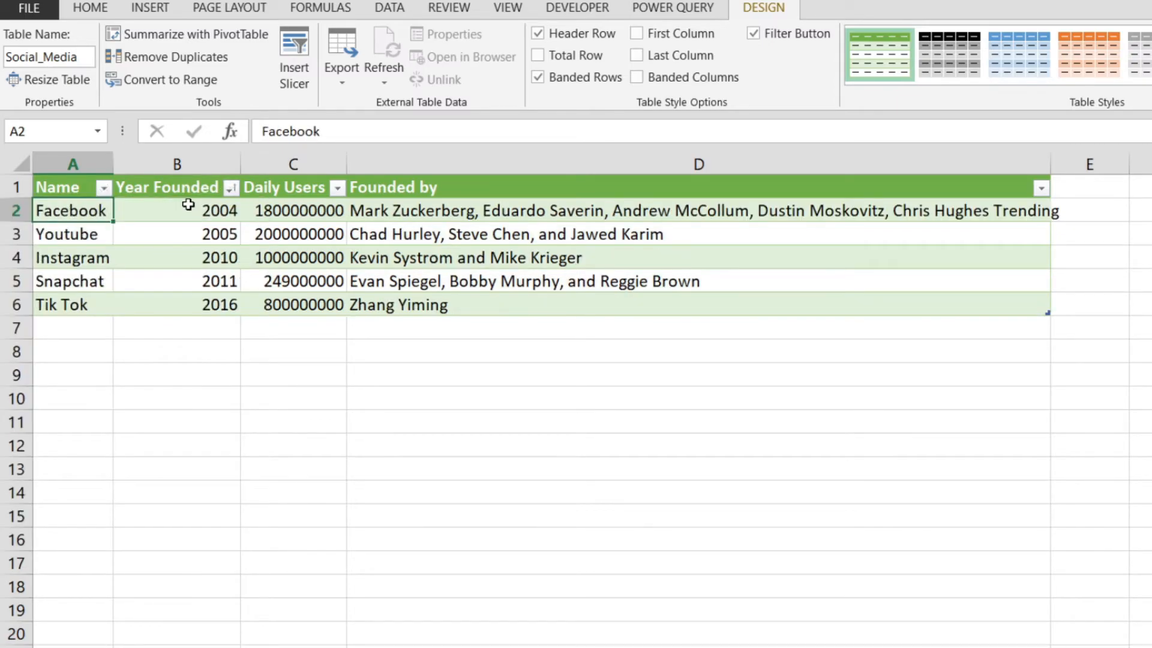
click(188, 205)
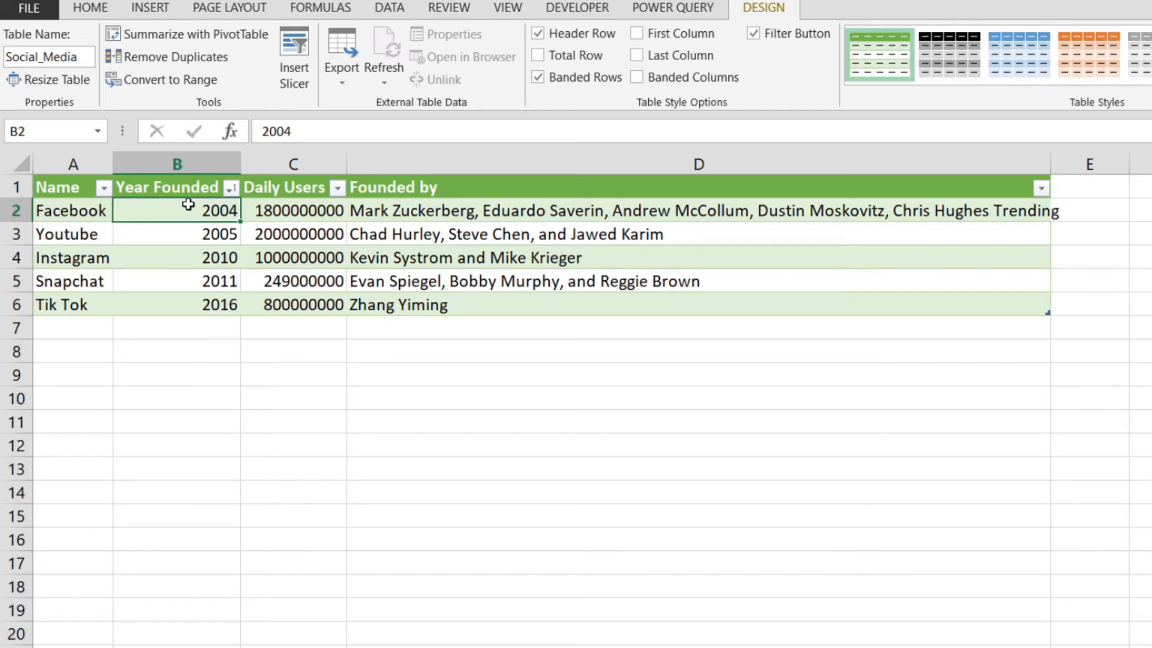
key(Left)
key(Right)
key(ctrl+Down)
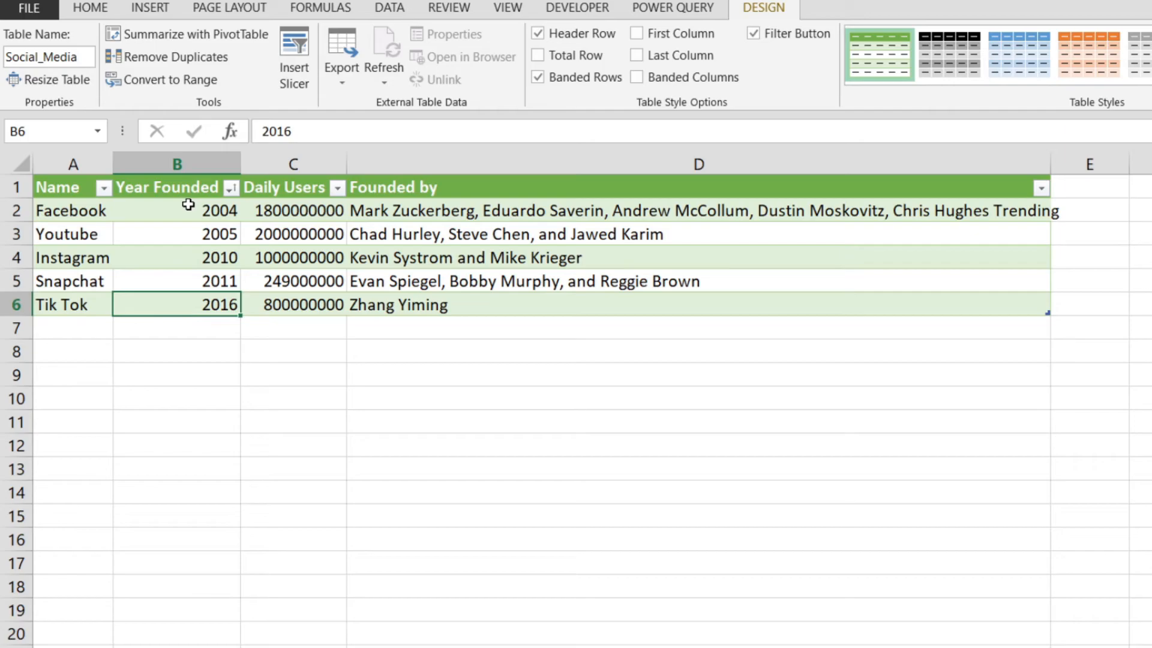
key(ctrl+Up)
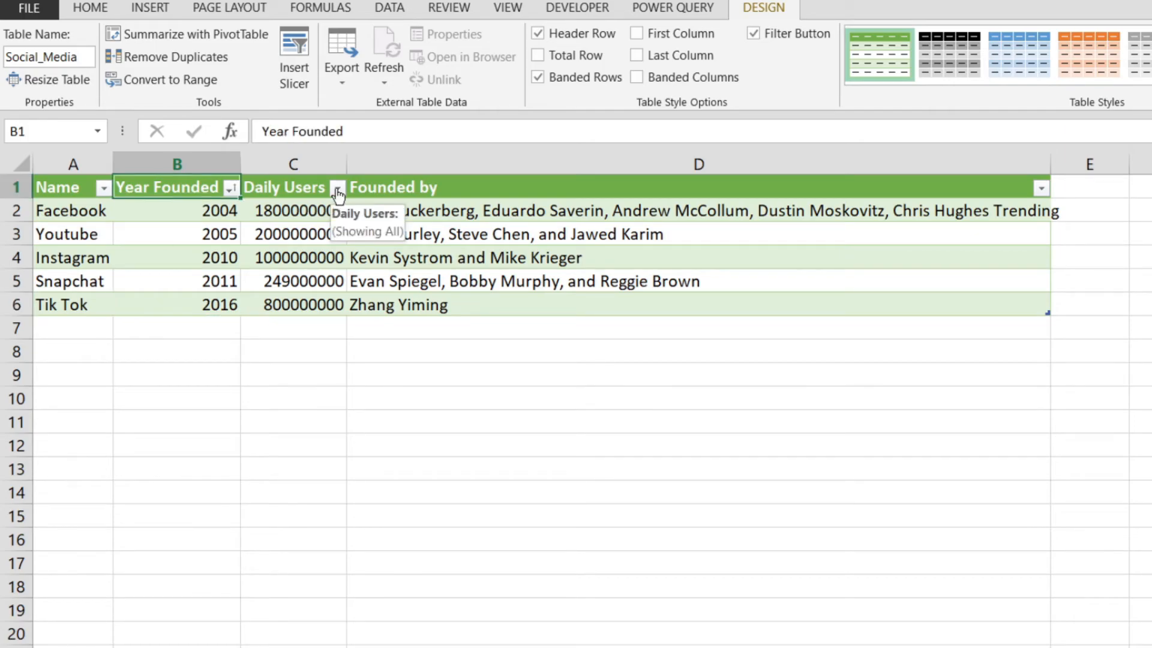
click(338, 189)
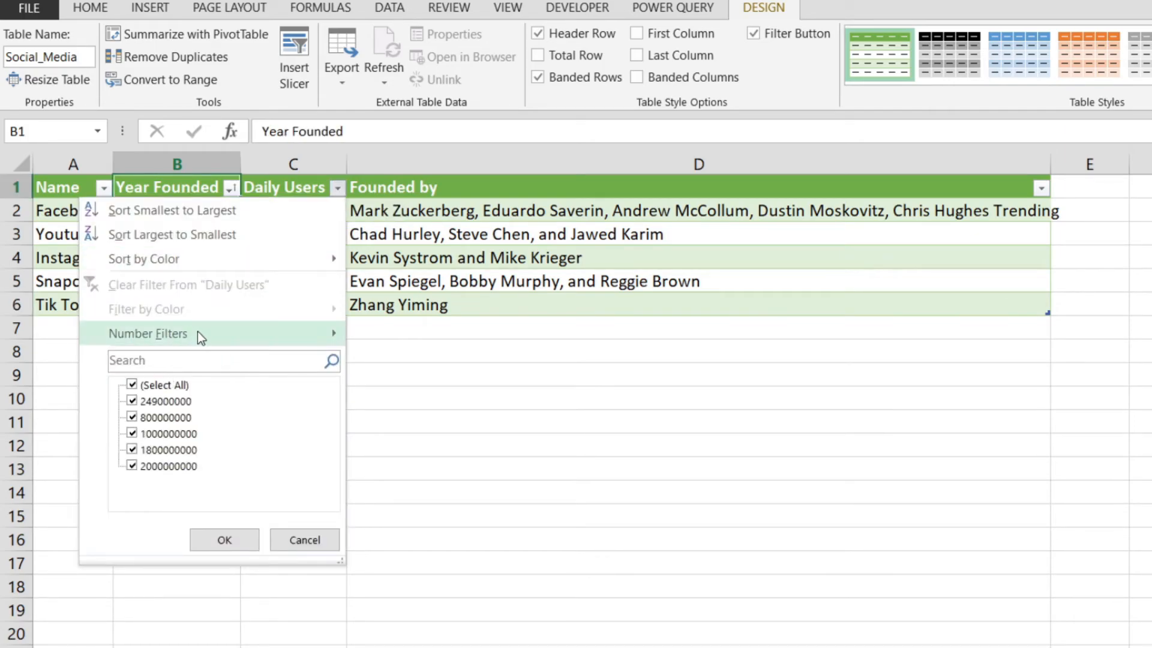
mouse_move(202, 337)
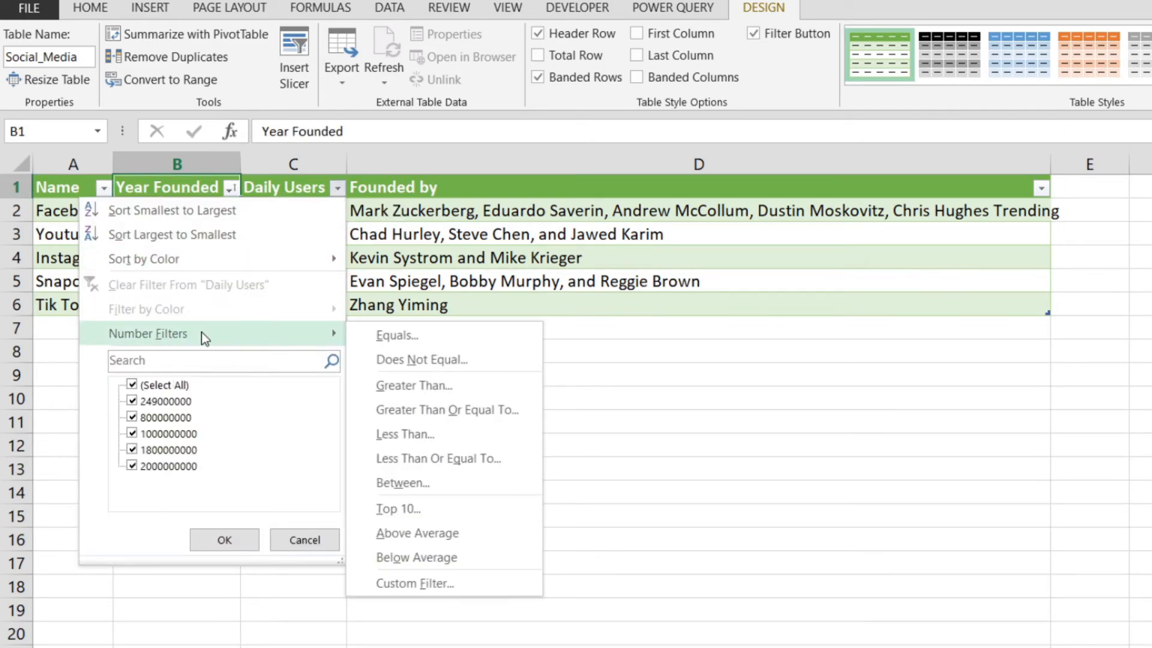
click(444, 376)
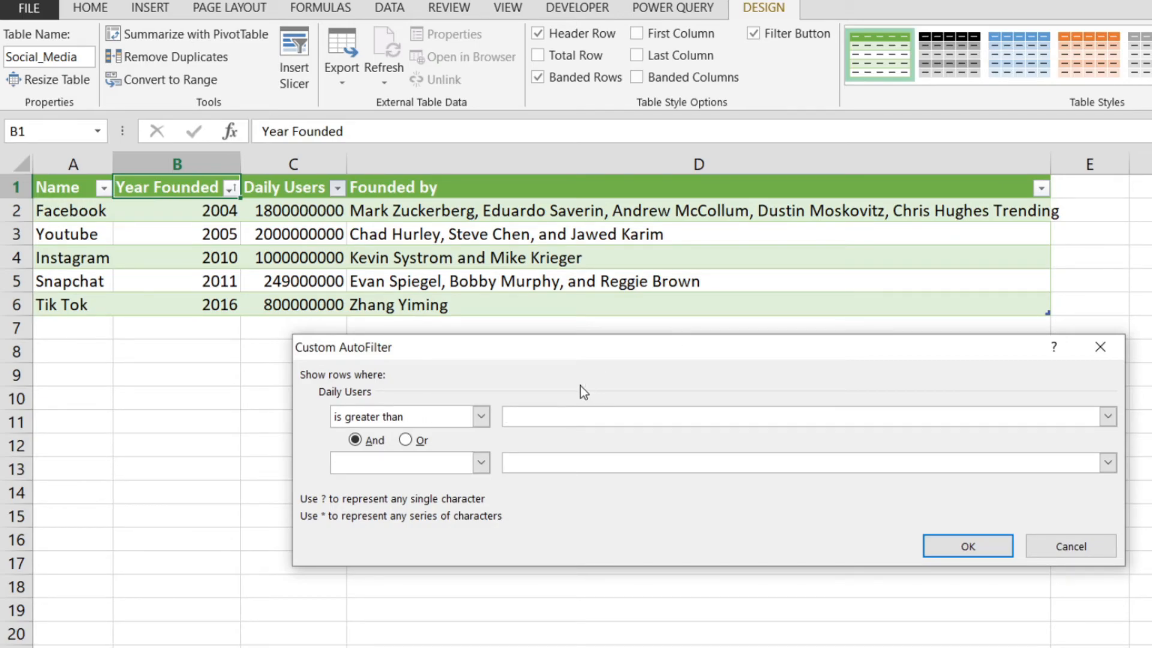
text(1000000000)
click(938, 542)
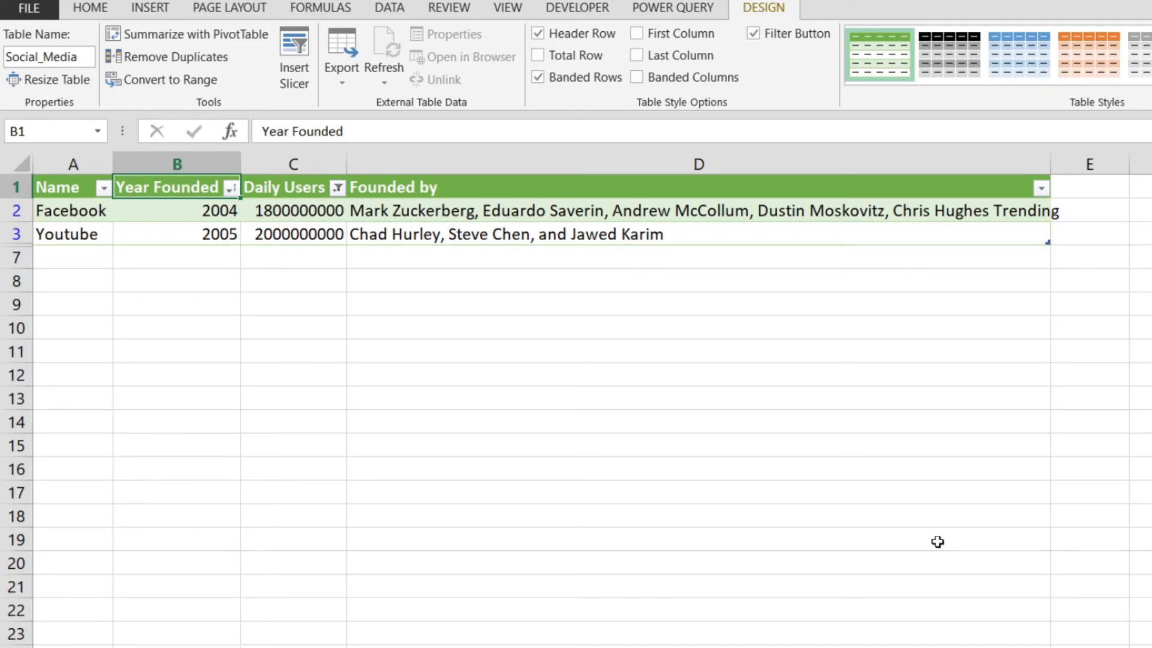
click(339, 201)
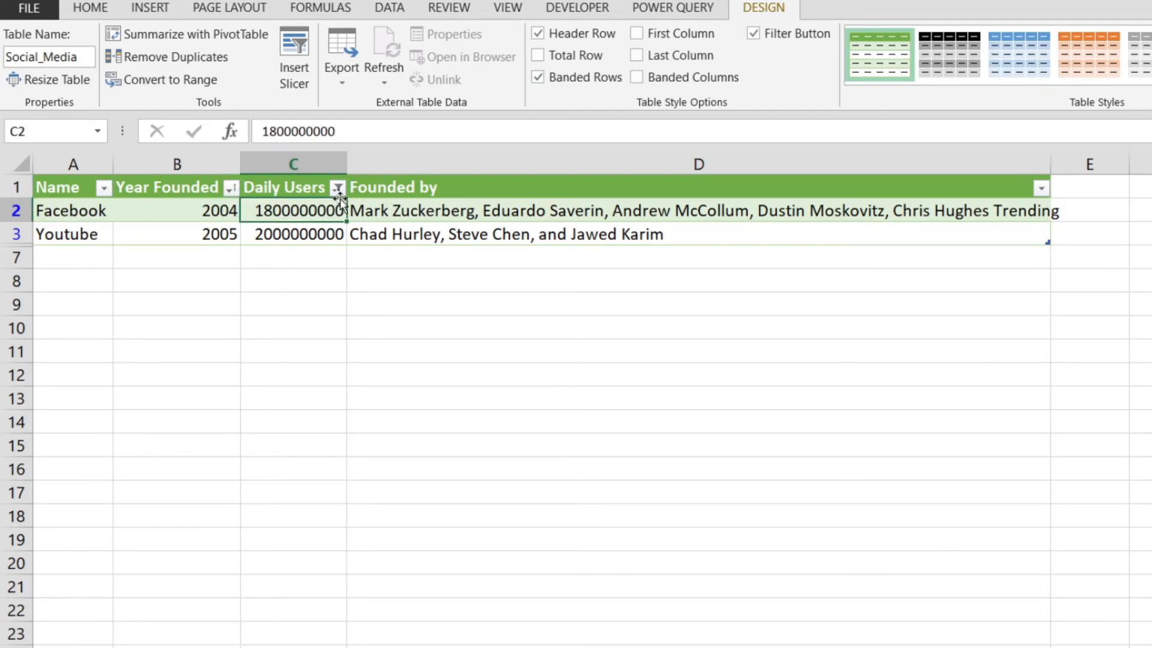
click(337, 188)
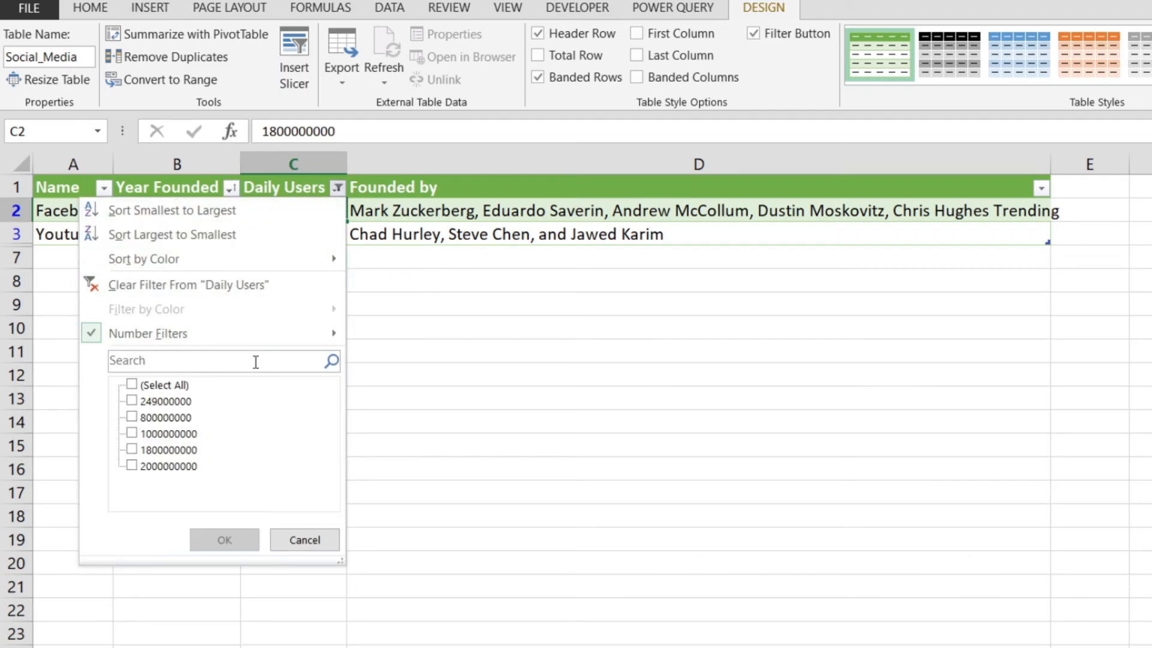
mouse_move(261, 342)
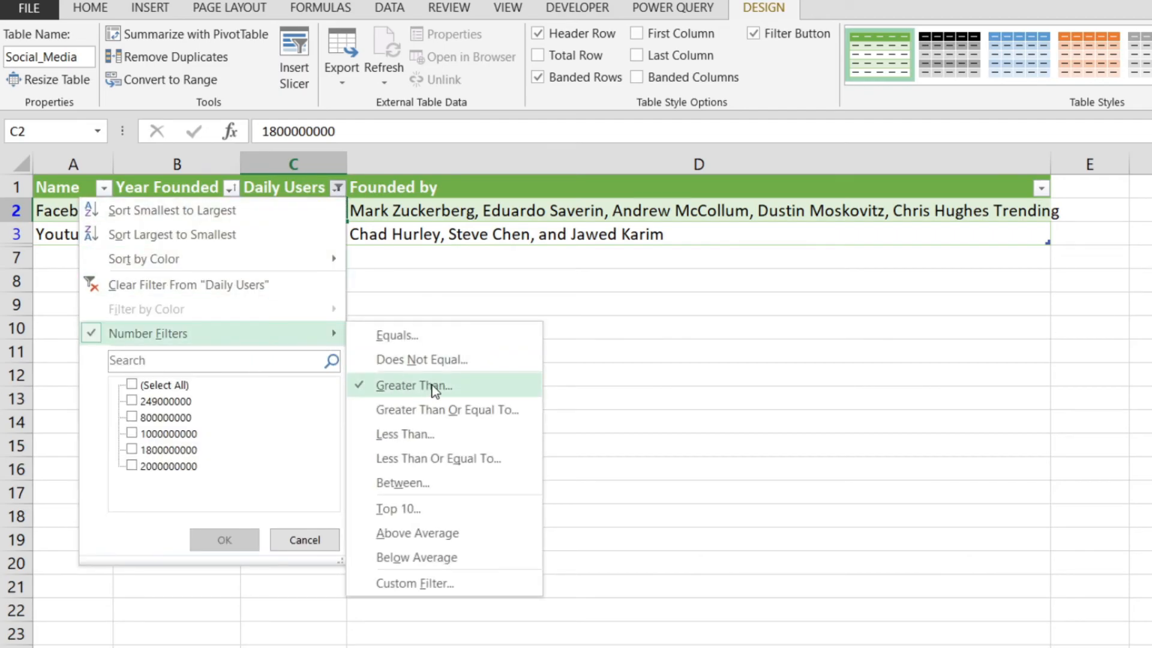
click(474, 583)
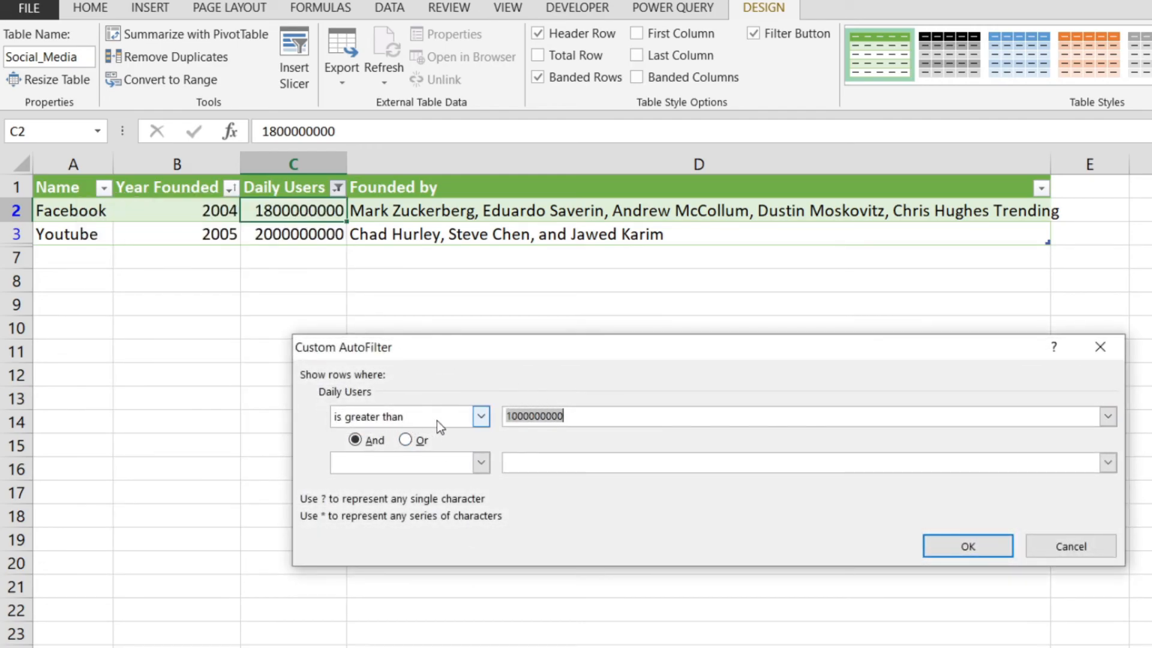
click(395, 462)
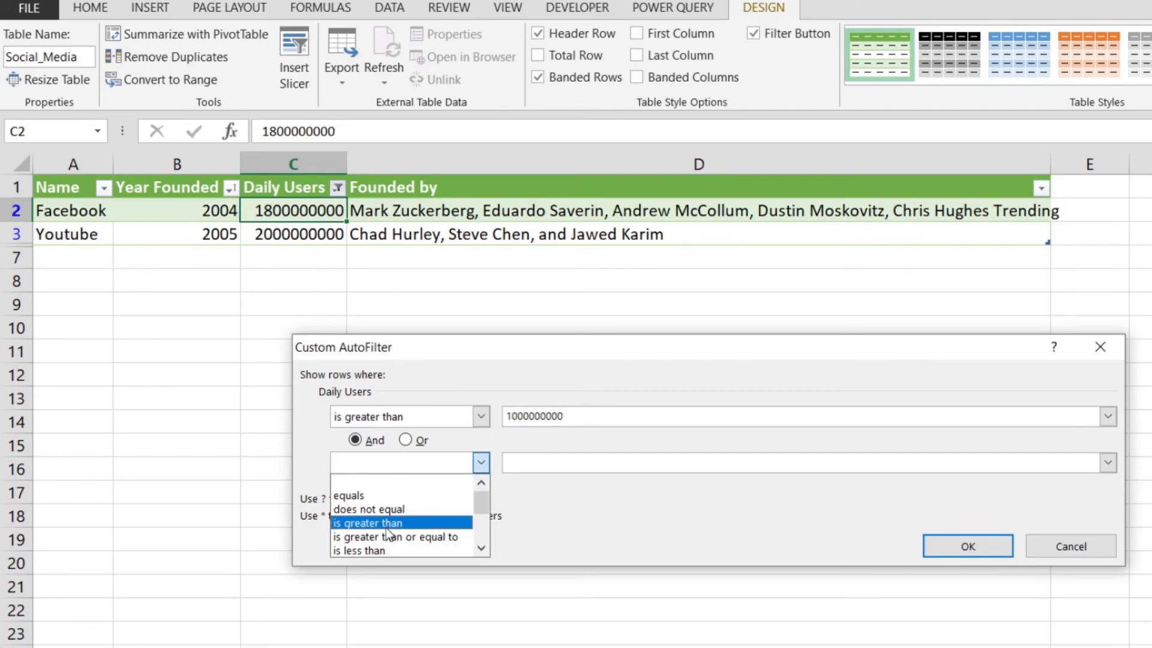
click(378, 550)
click(531, 468)
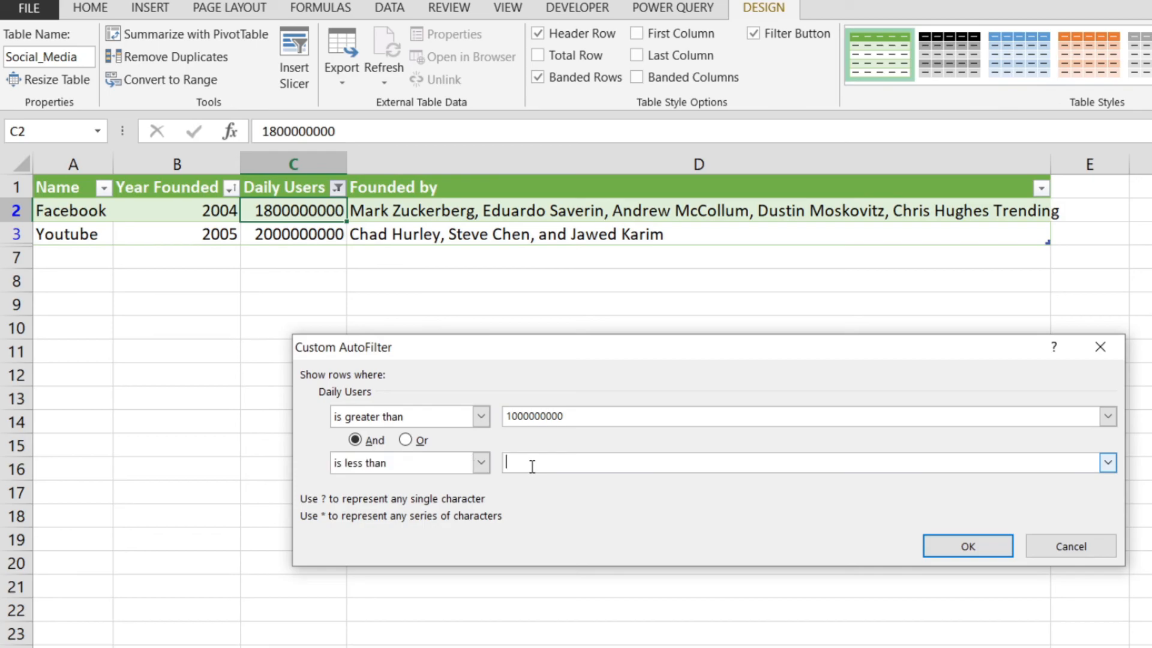
text(1900000000)
click(964, 538)
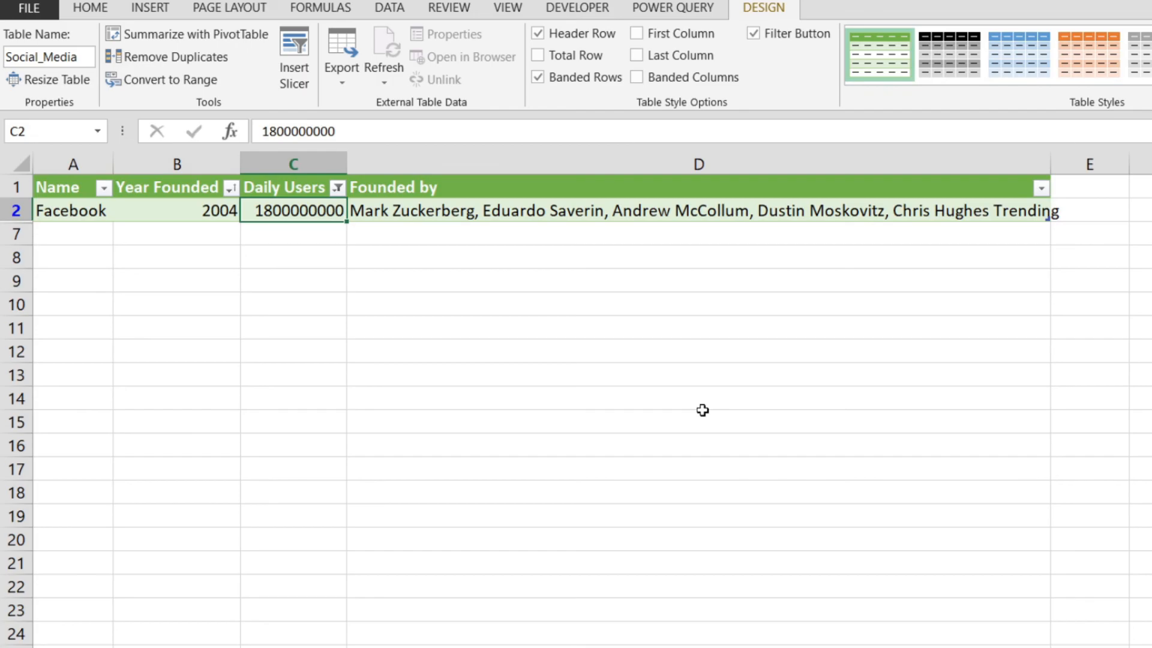
key(ctrl+z)
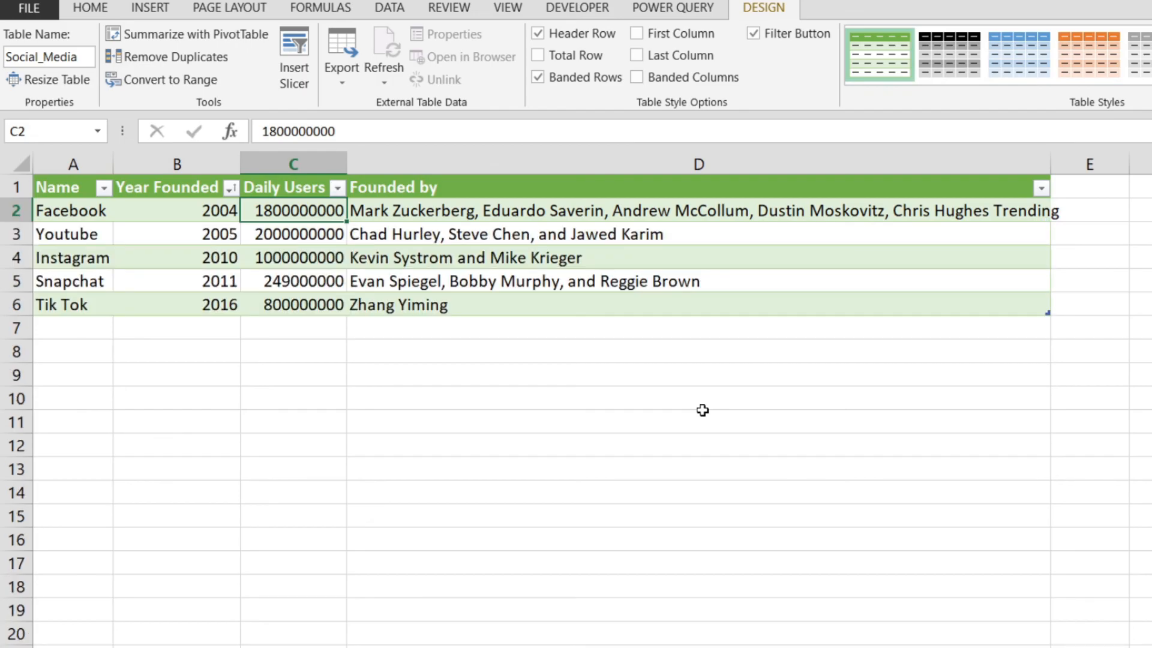